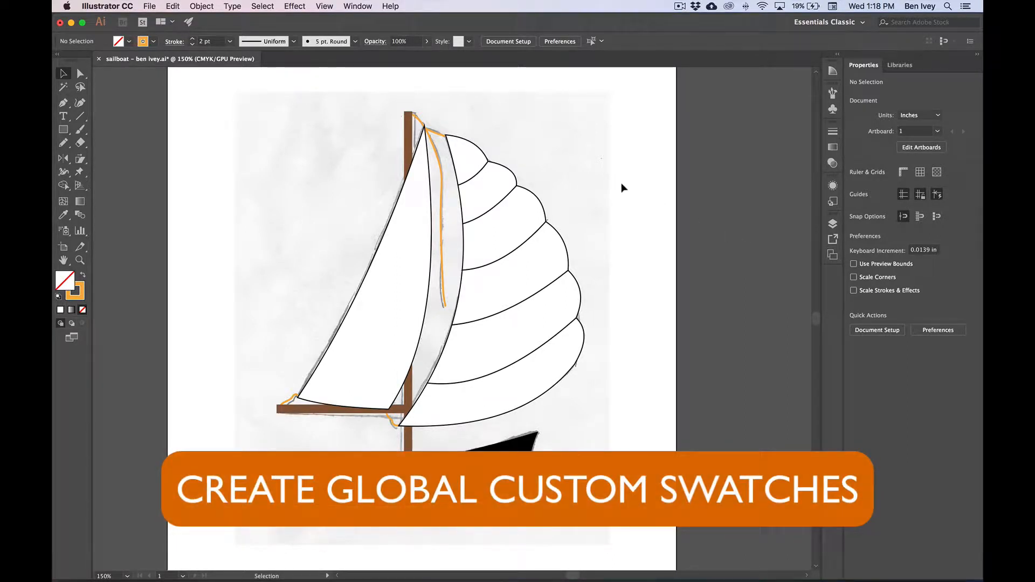
Display the Color panel with its full CMYK sliders, and open the Swatches panel
click(360, 7)
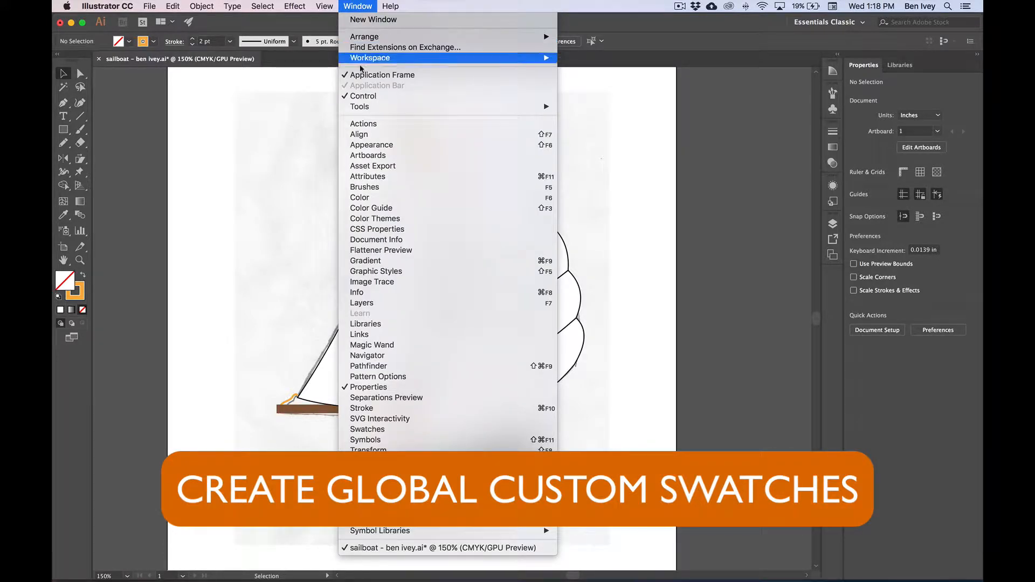
click(416, 197)
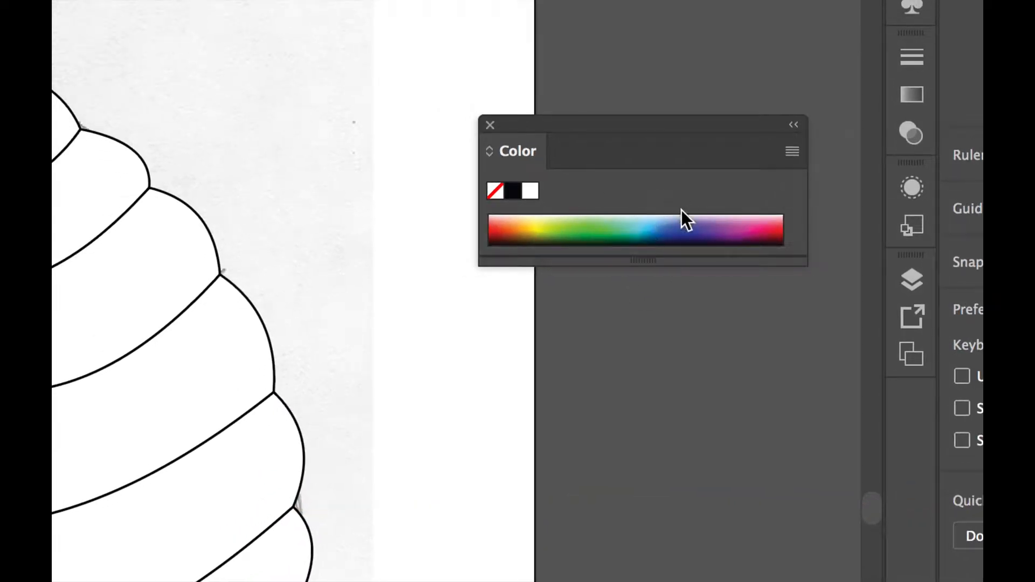
click(791, 153)
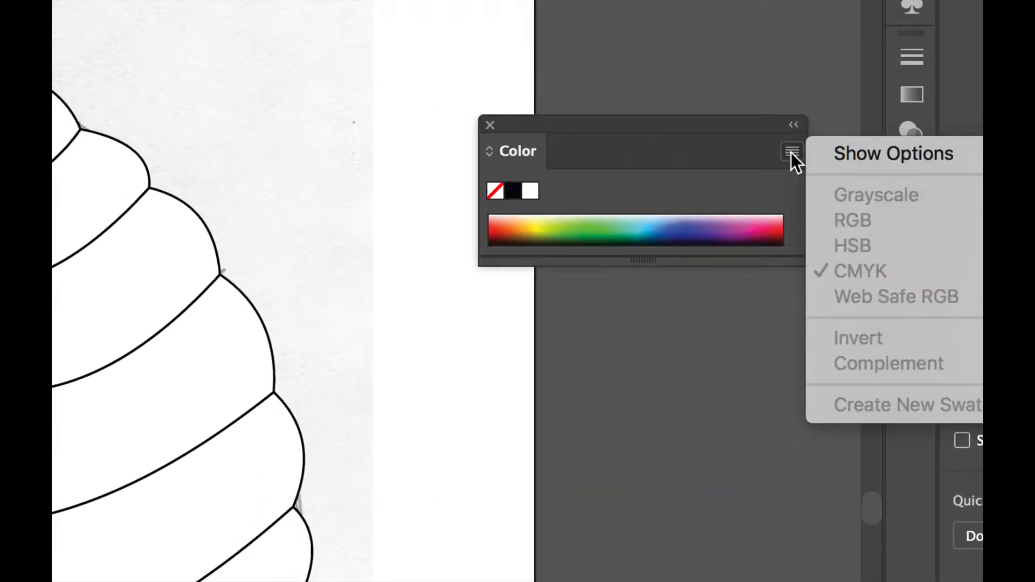
click(847, 153)
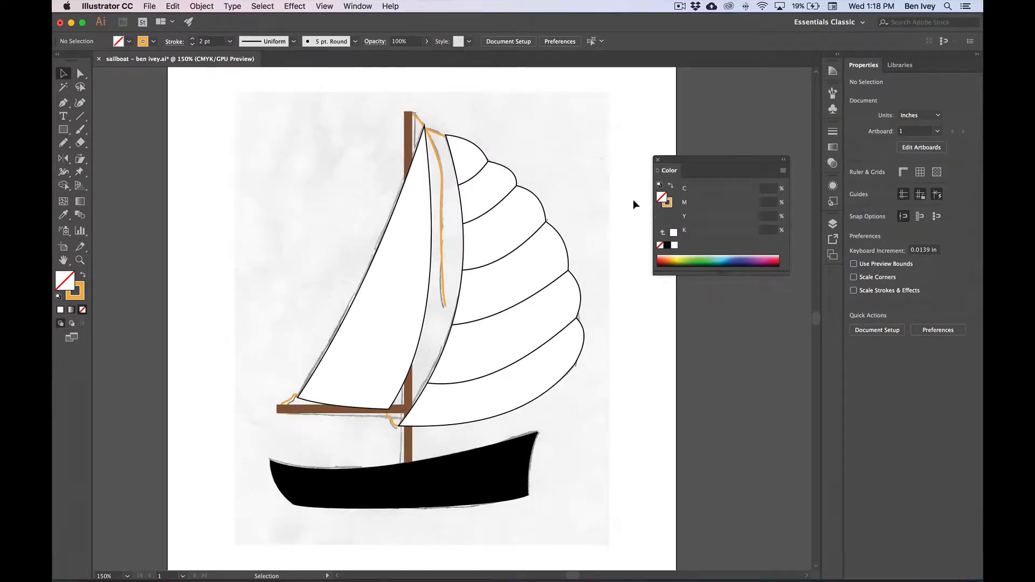
click(356, 8)
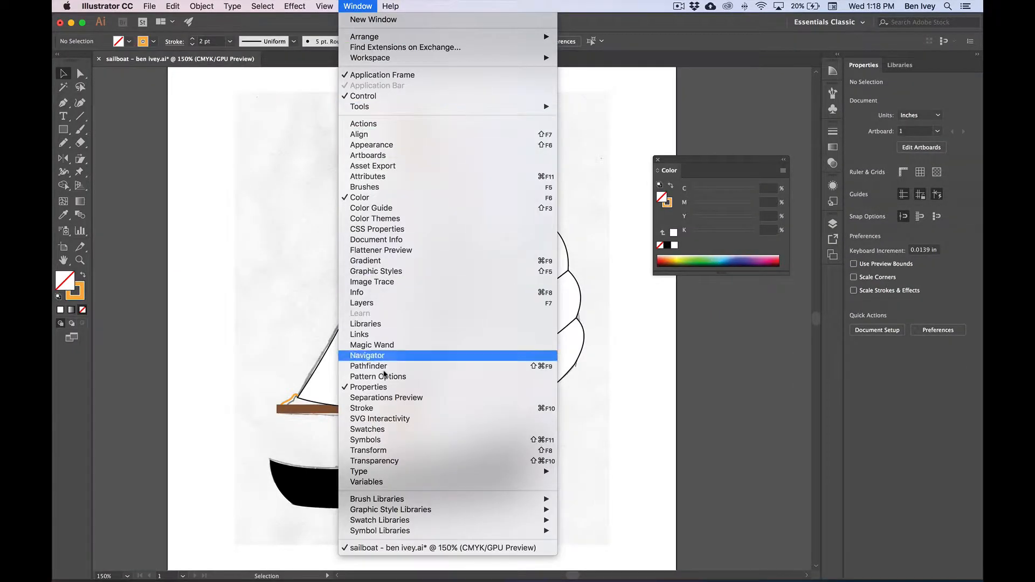
click(420, 431)
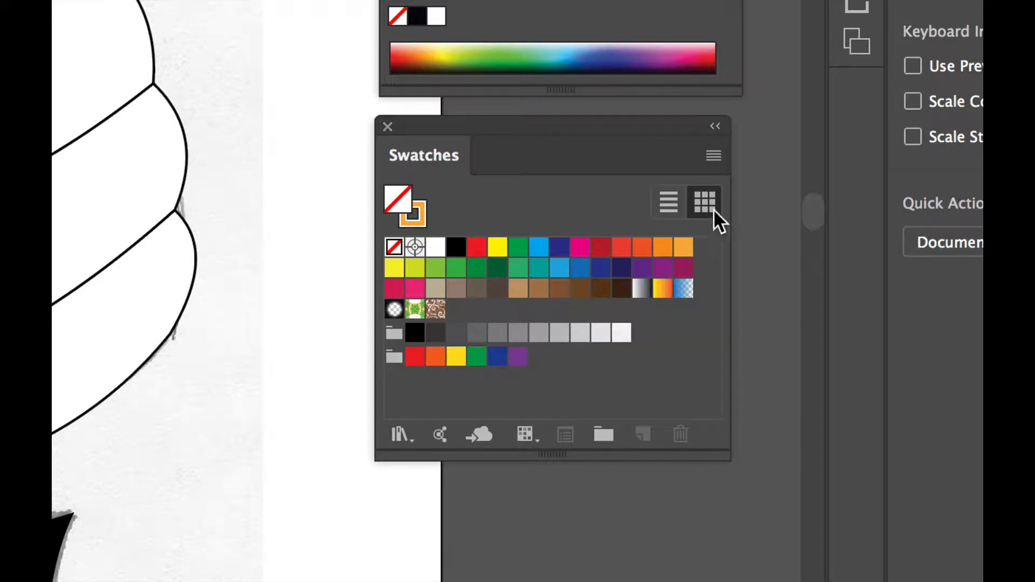
Select all unused swatches in the document and delete them
click(707, 152)
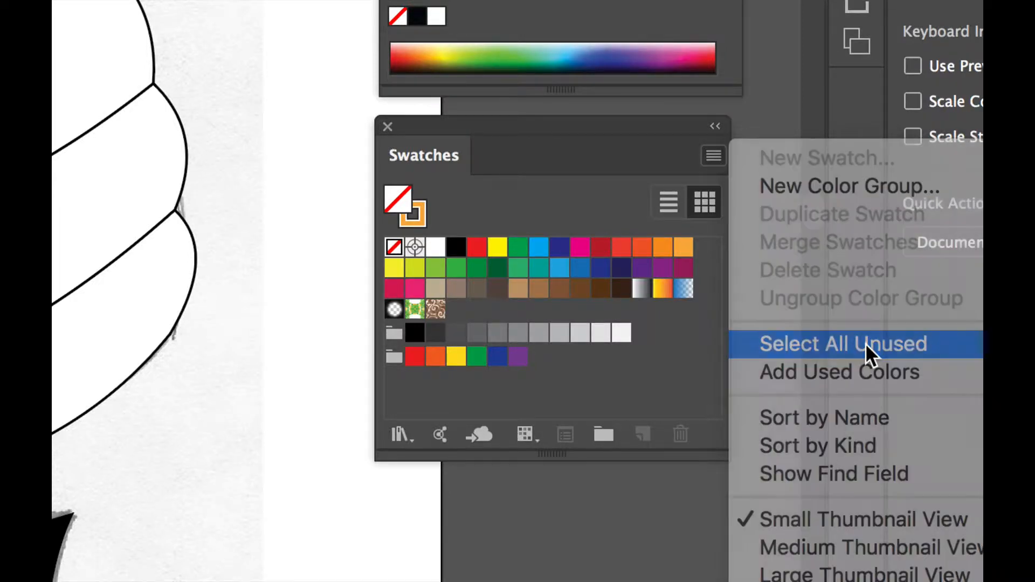
click(866, 343)
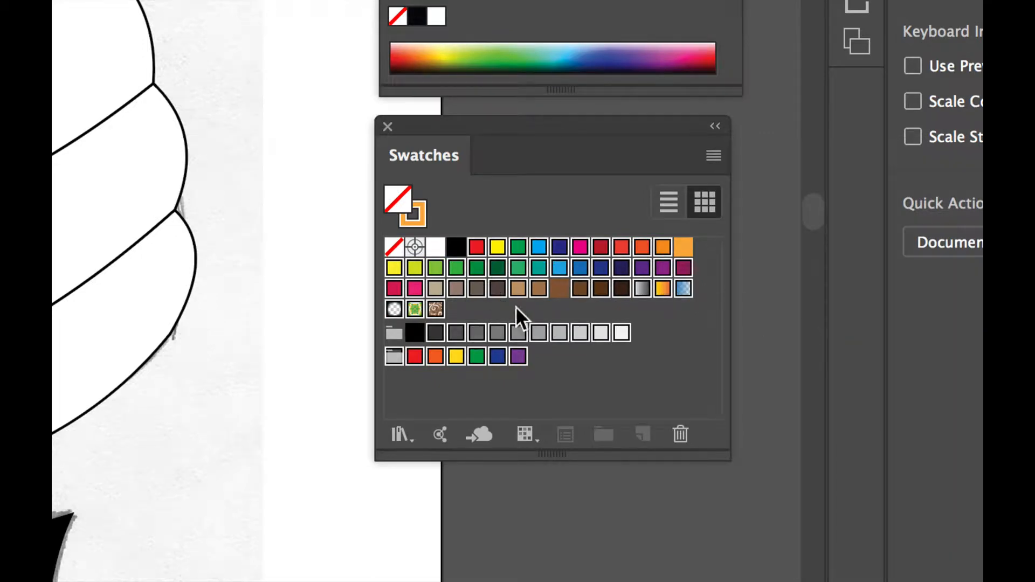
click(678, 432)
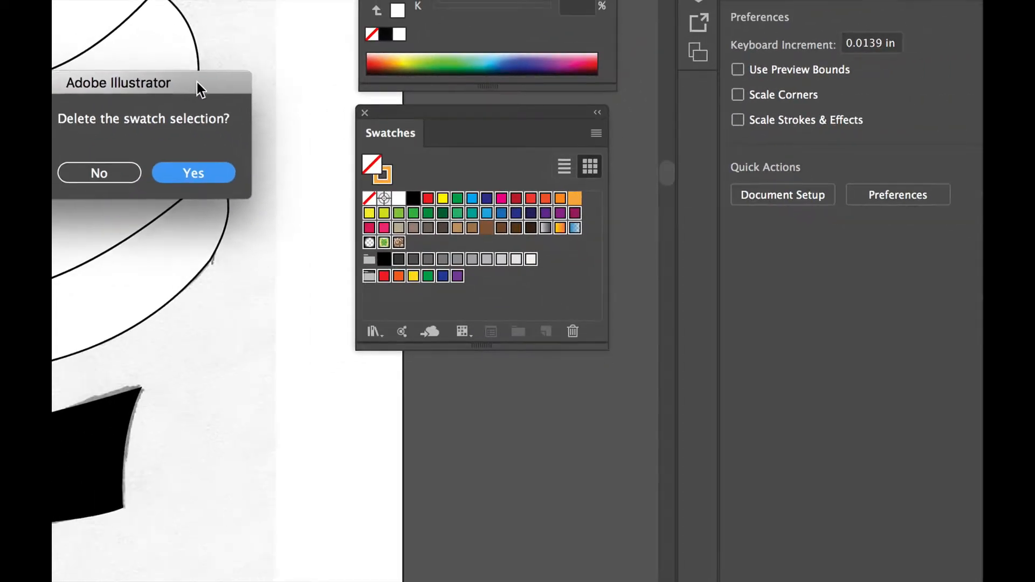
drag(197, 83, 273, 120)
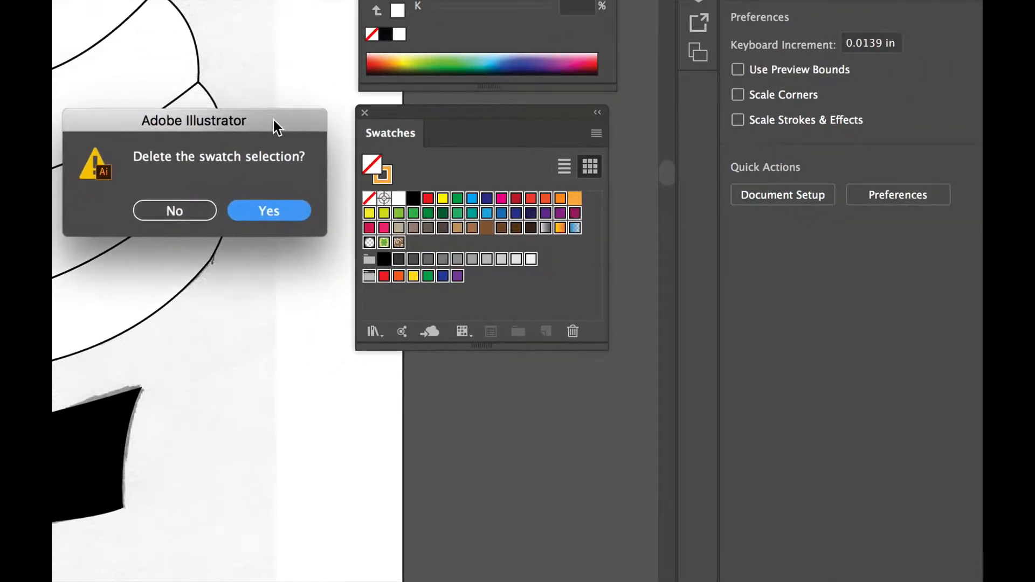
click(271, 214)
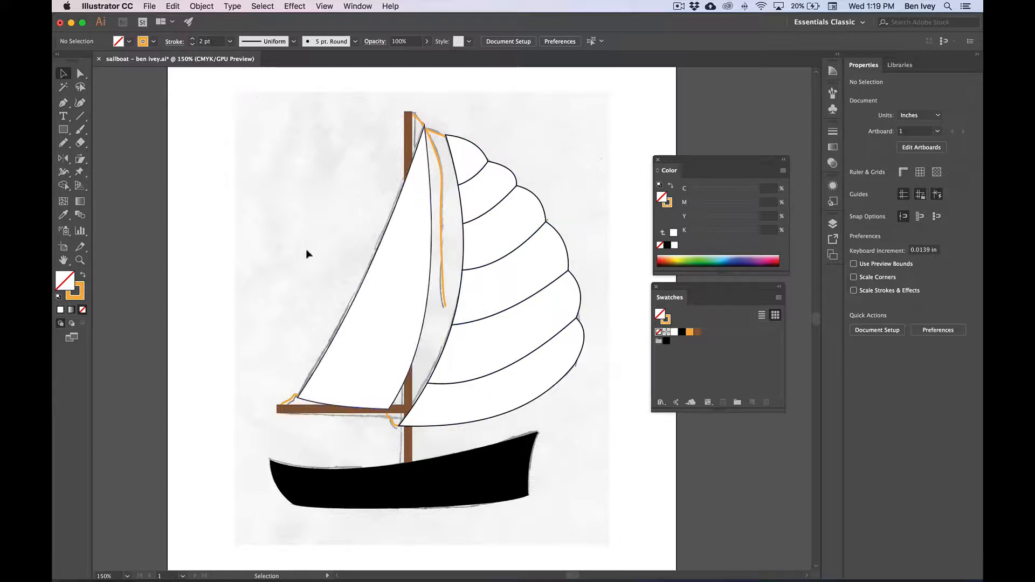
Select all the white sail shapes by their matching appearance, set their opacity to 50%, and deselect them
click(397, 291)
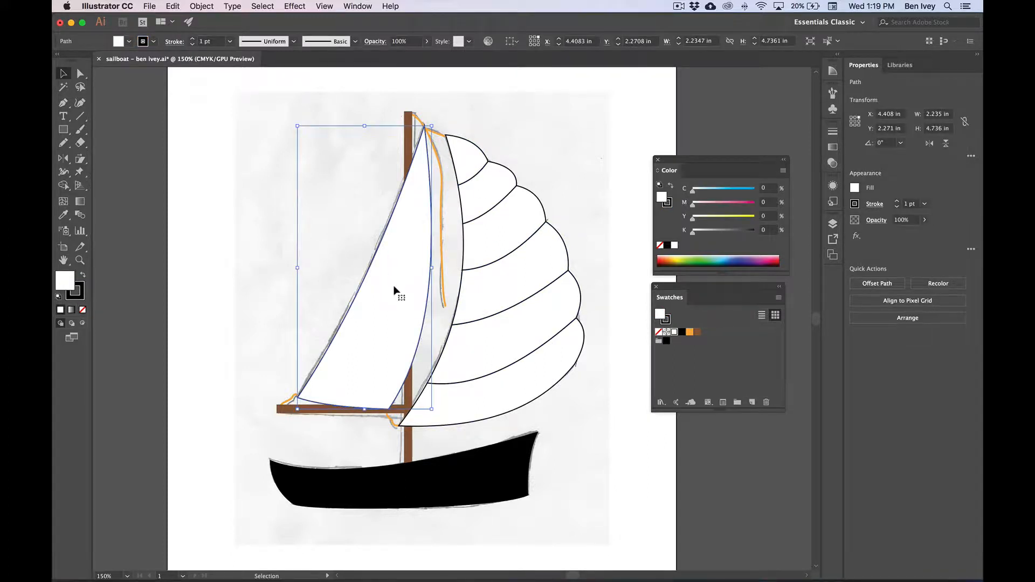
click(257, 6)
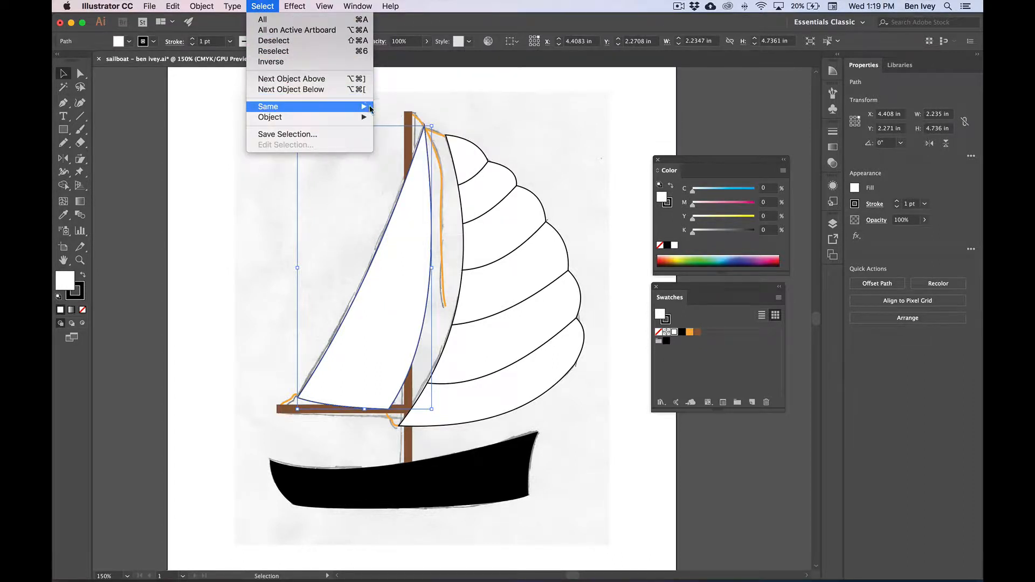
mouse_move(362, 107)
click(408, 149)
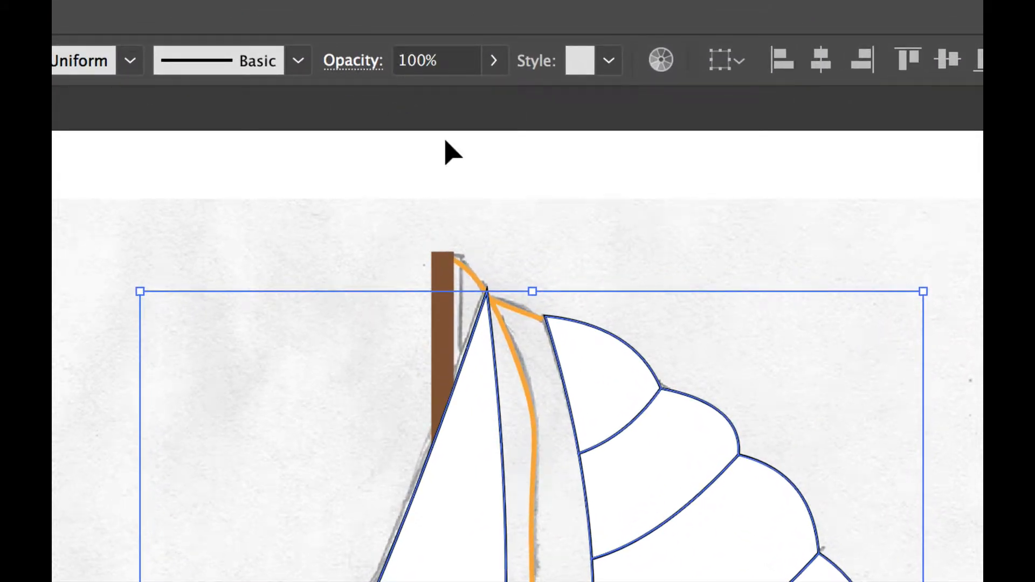
click(416, 62)
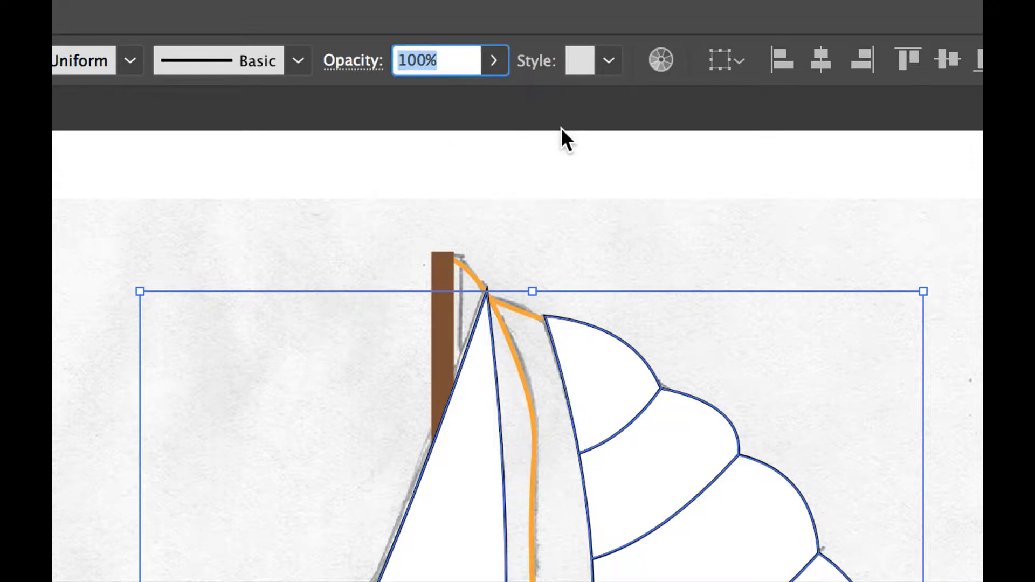
text(50)
key(Return)
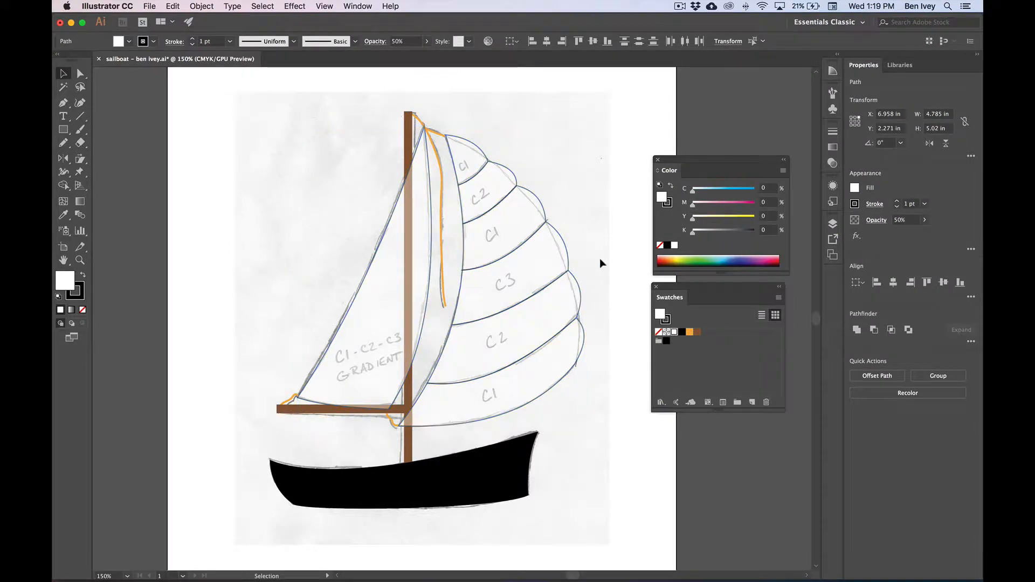
click(600, 259)
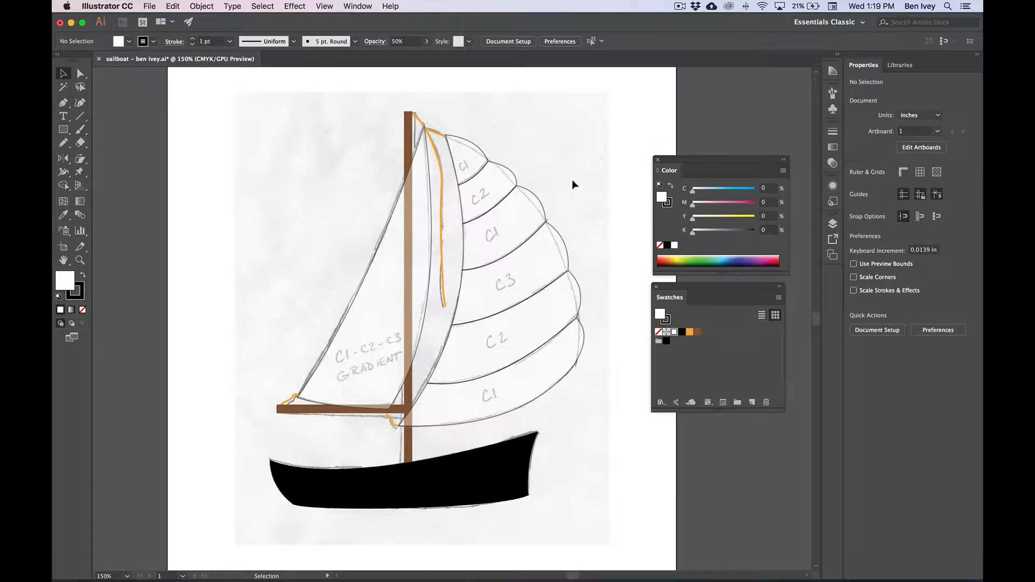
Fill the three sail stripes marked C1 with a green of about C=74 M=0 Y=100 K=0 picked from the CMYK spectrum
click(473, 151)
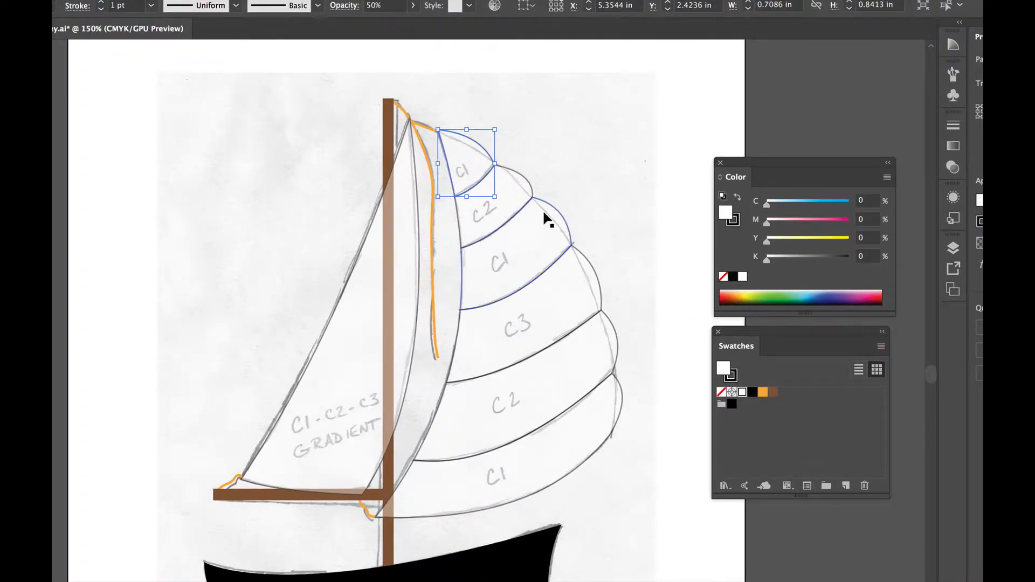
shift+click(522, 241)
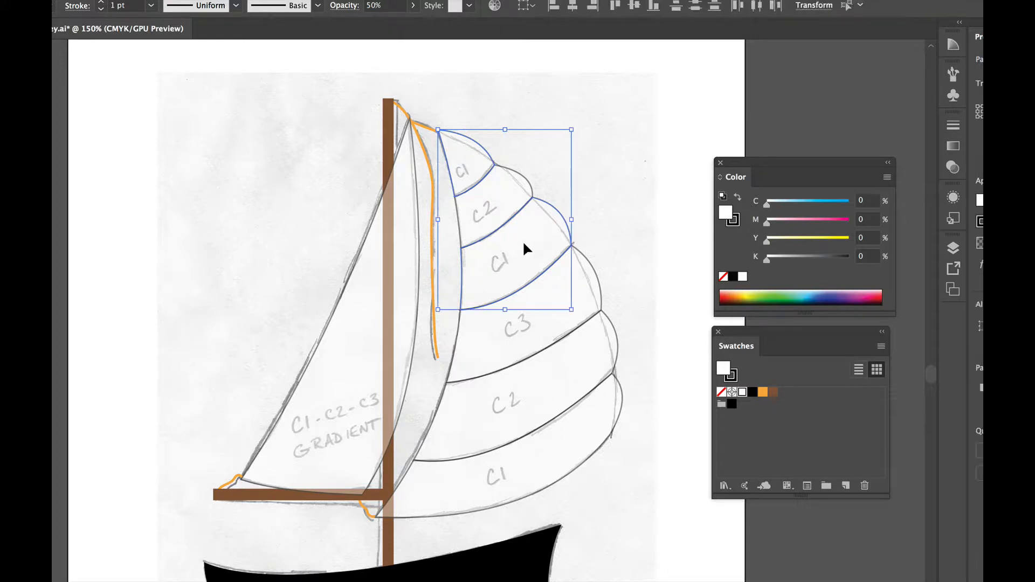
shift+click(547, 457)
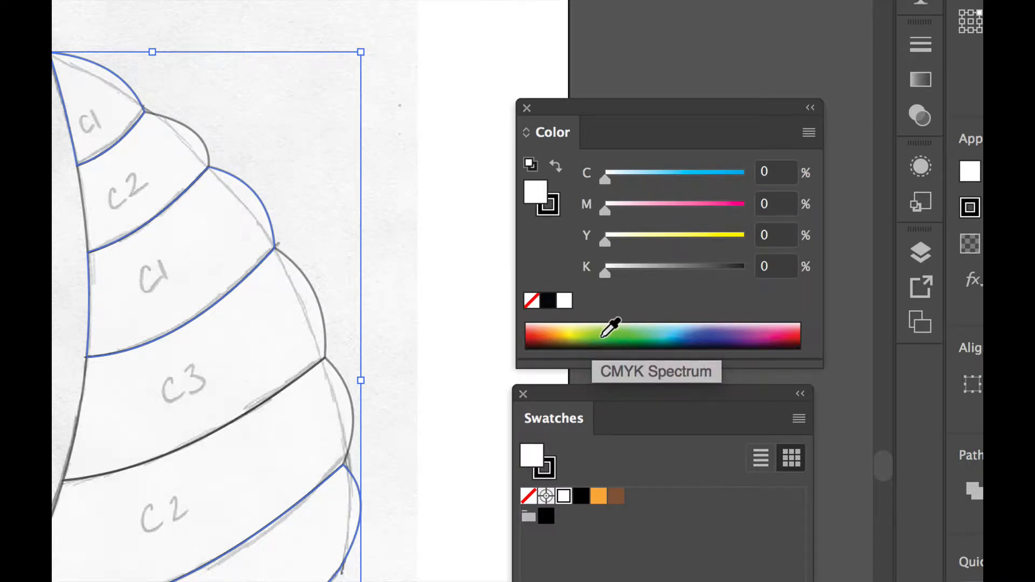
click(610, 328)
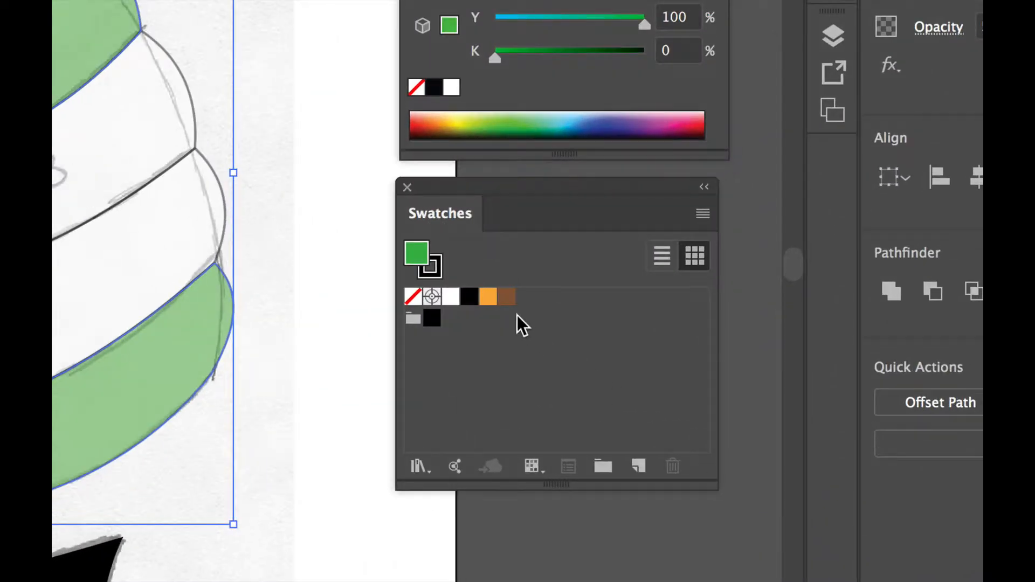
Save the green fill as a global process color swatch without adding it to the library
click(639, 465)
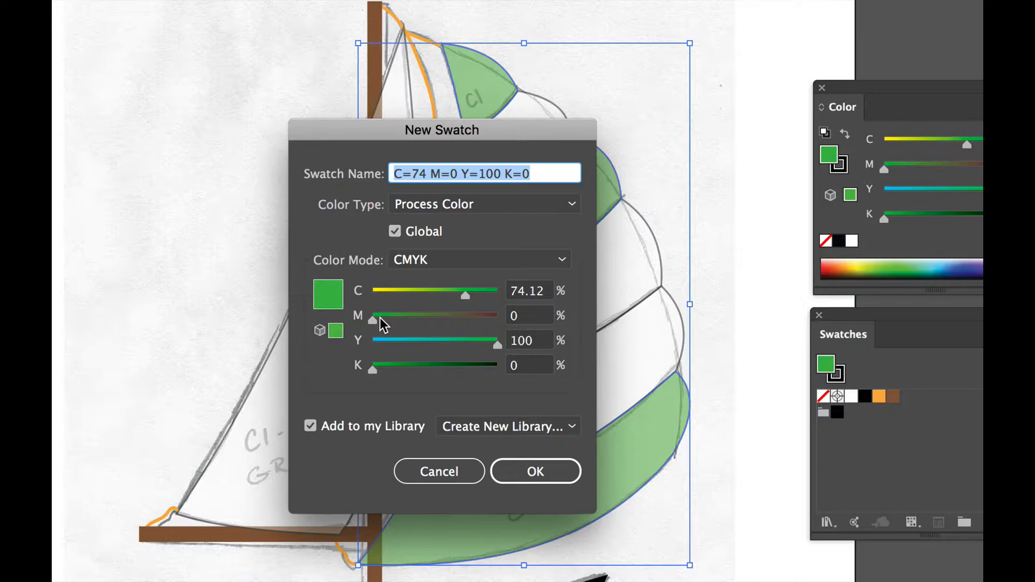
click(311, 426)
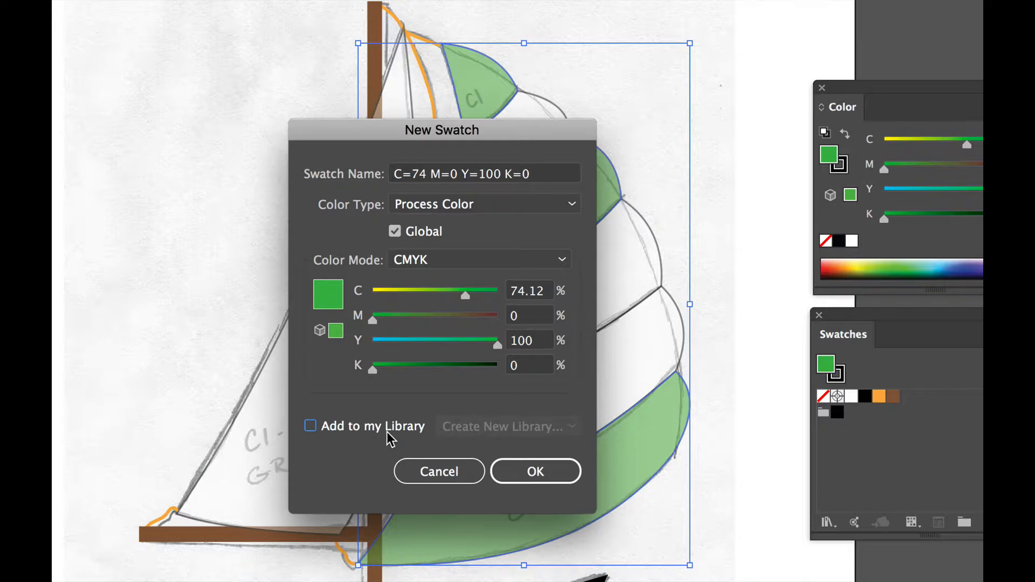
click(531, 470)
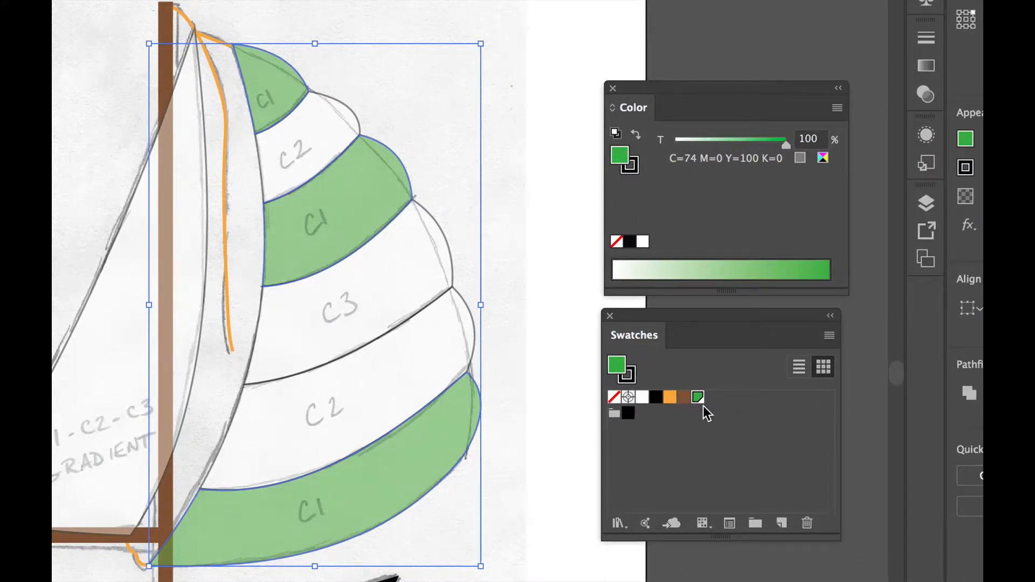
Review the green swatch's options, including its global setting and CMYK values, and close them without edits
click(704, 406)
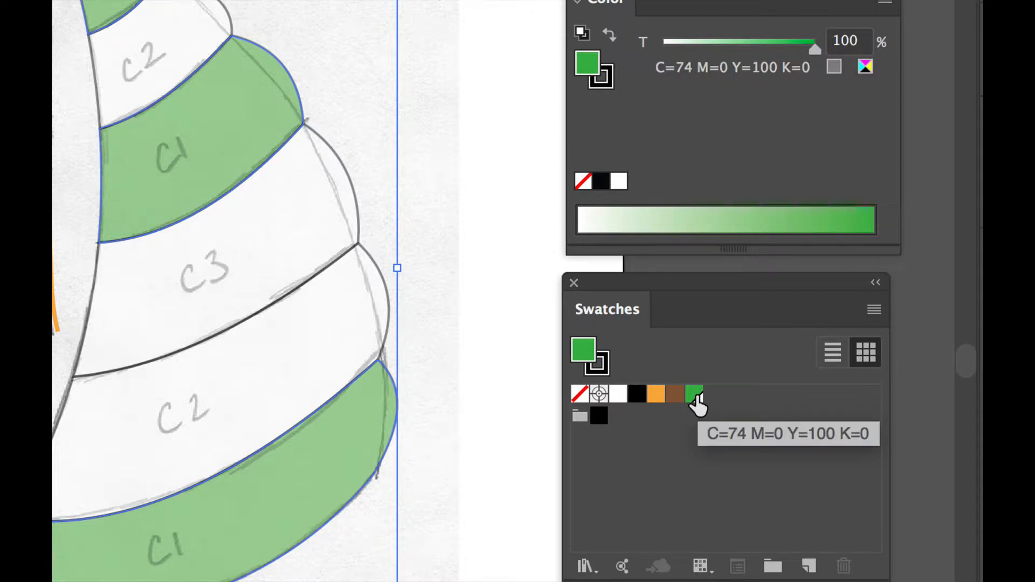
double_click(695, 396)
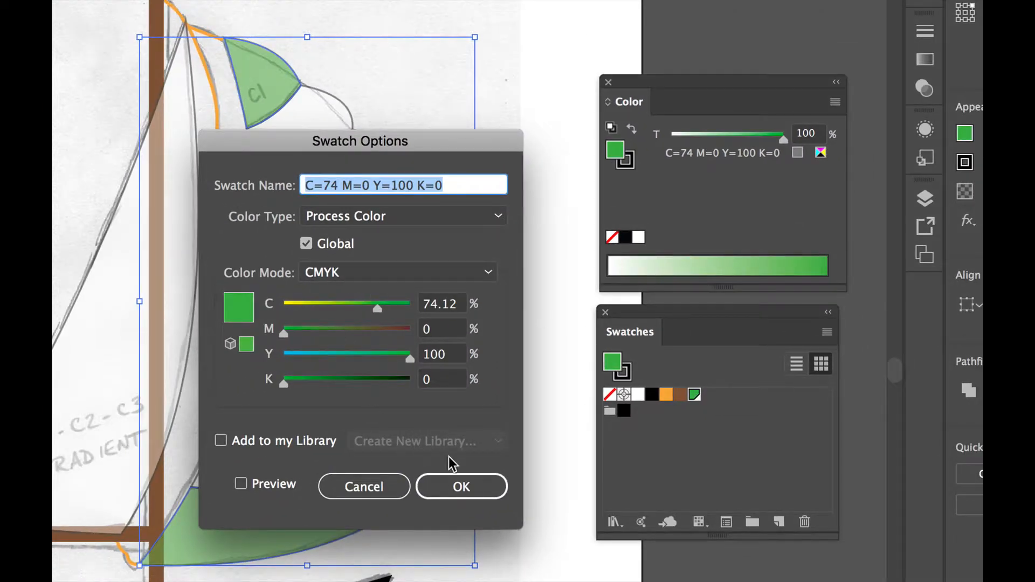
click(459, 484)
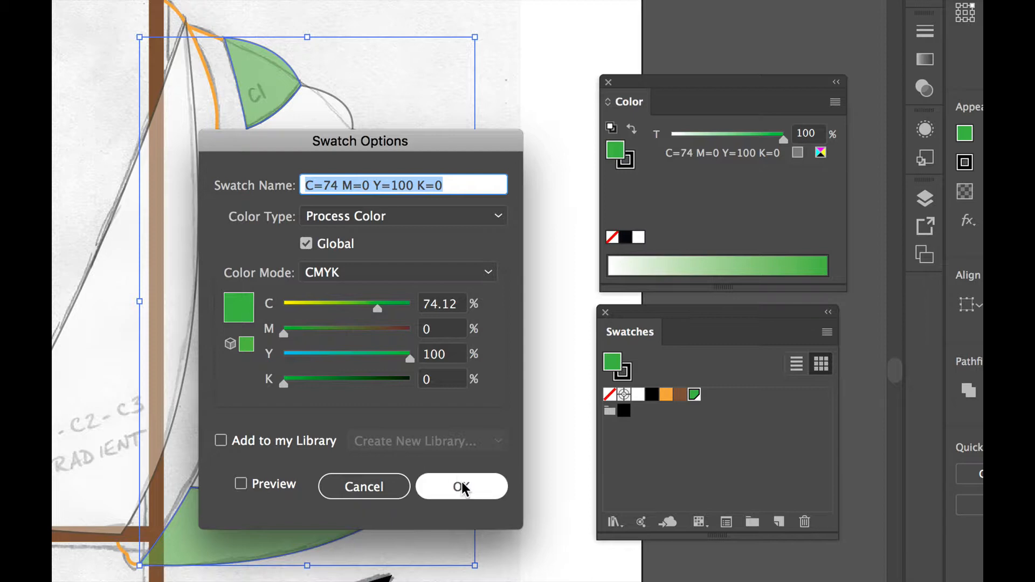
click(461, 485)
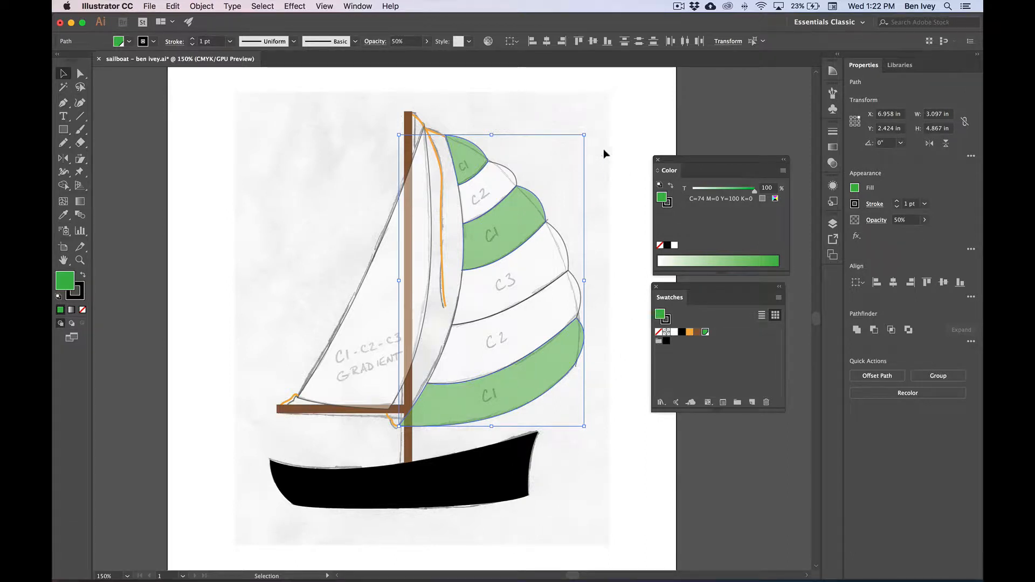
Fill the two C2 sail stripes with spectrum blue, about C=88 M=77 Y=0 K=0, and save it as a global process swatch
click(611, 166)
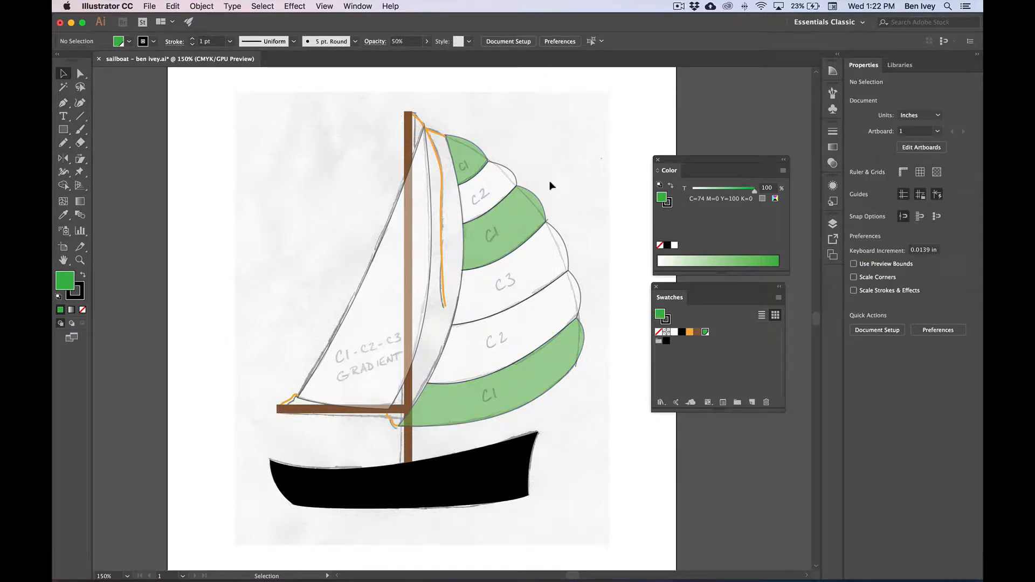
click(497, 185)
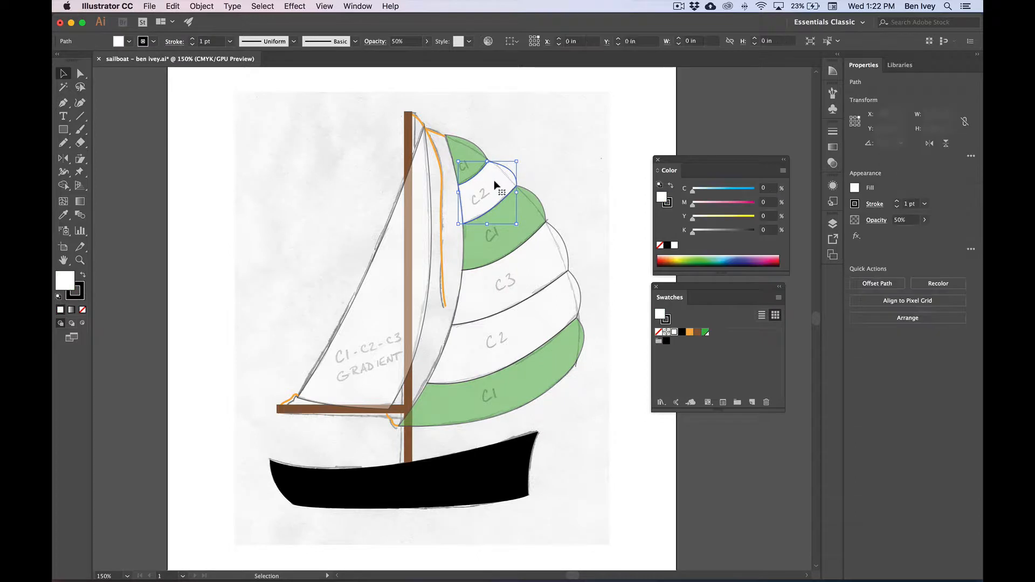
shift+click(528, 321)
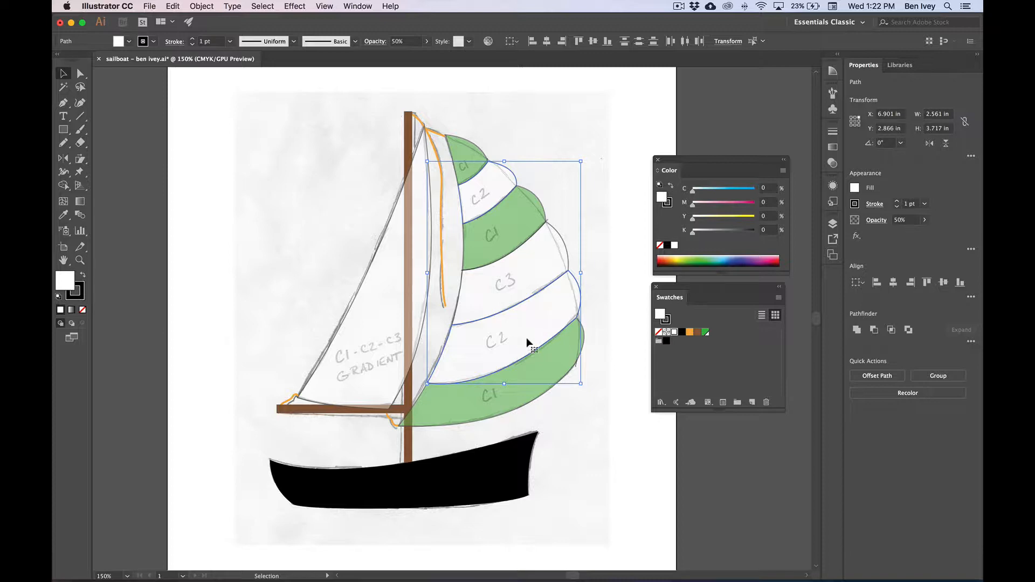
click(744, 255)
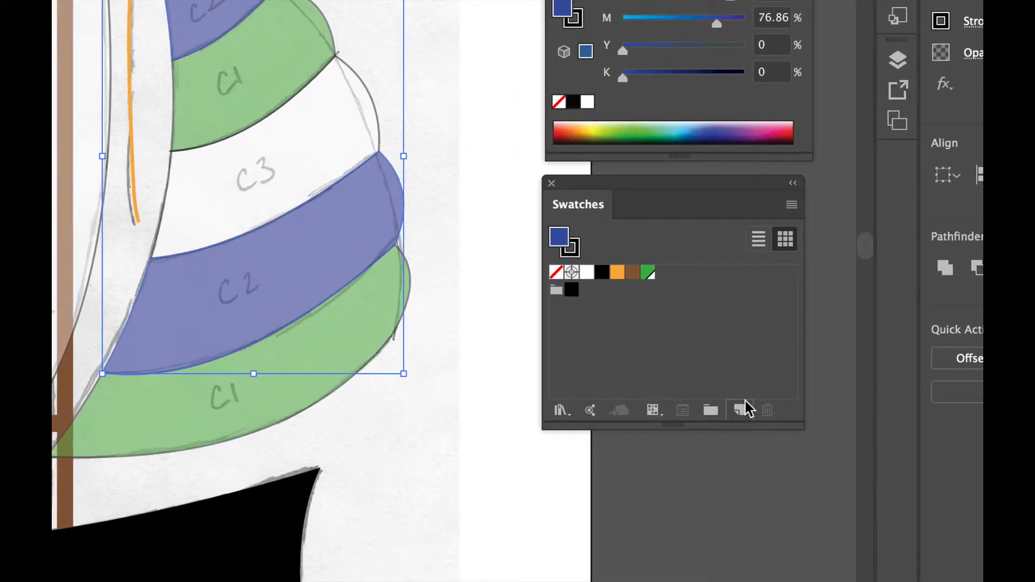
click(752, 402)
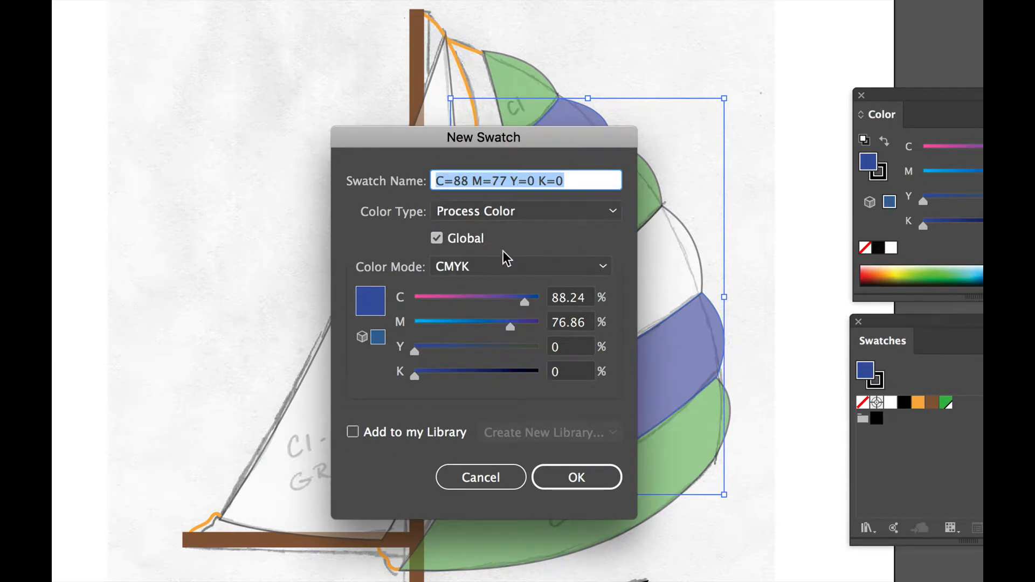
click(574, 478)
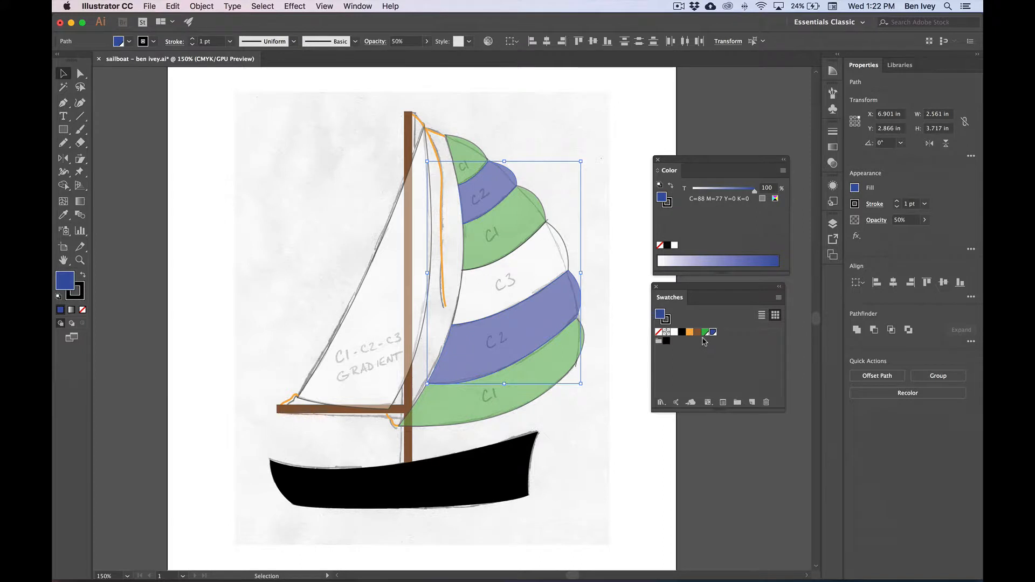
Fill the C3 sail stripe with spectrum pink, about C=9 M=87 Y=0 K=0, and save it as a global process swatch
click(514, 274)
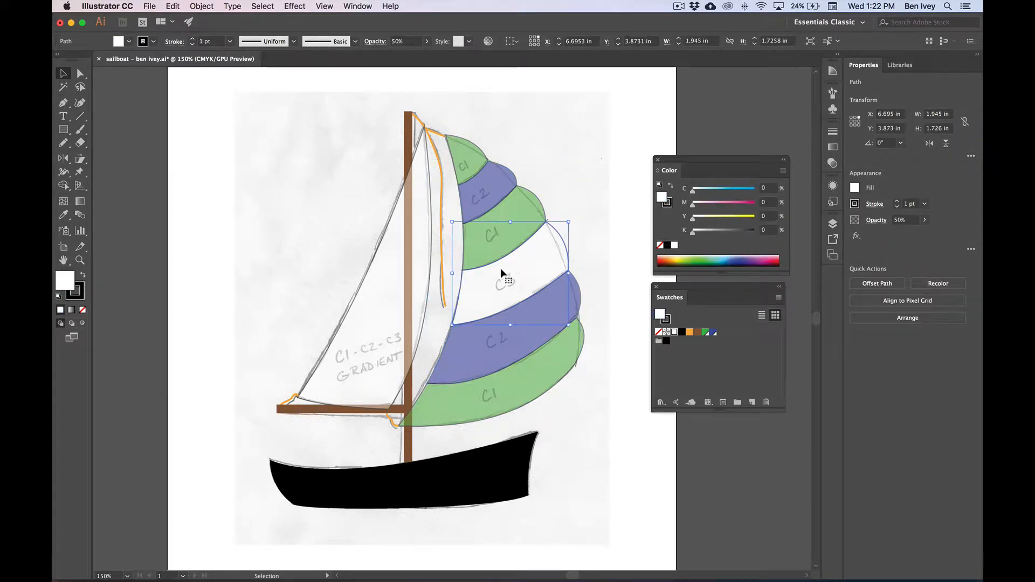
click(768, 255)
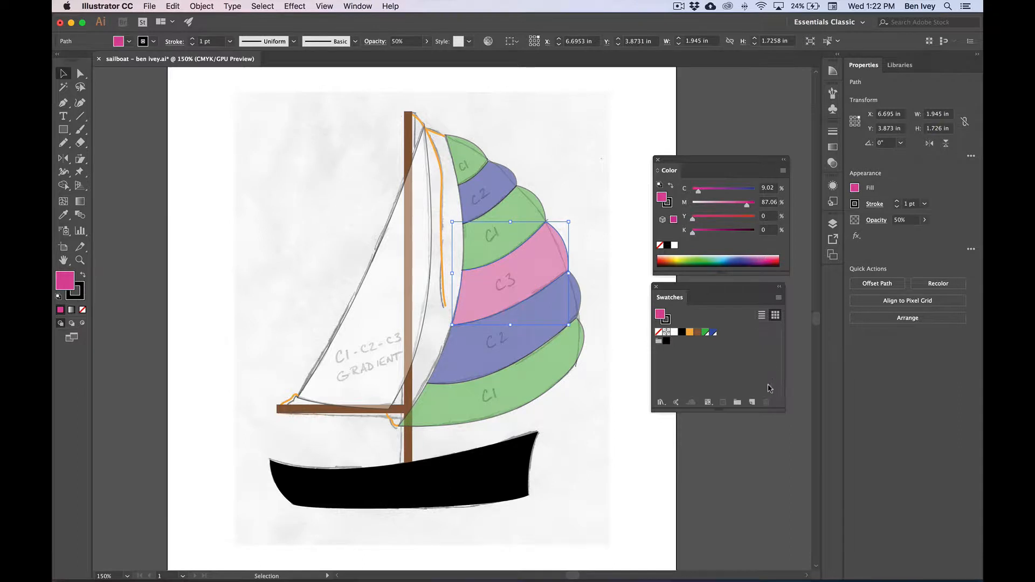
click(753, 402)
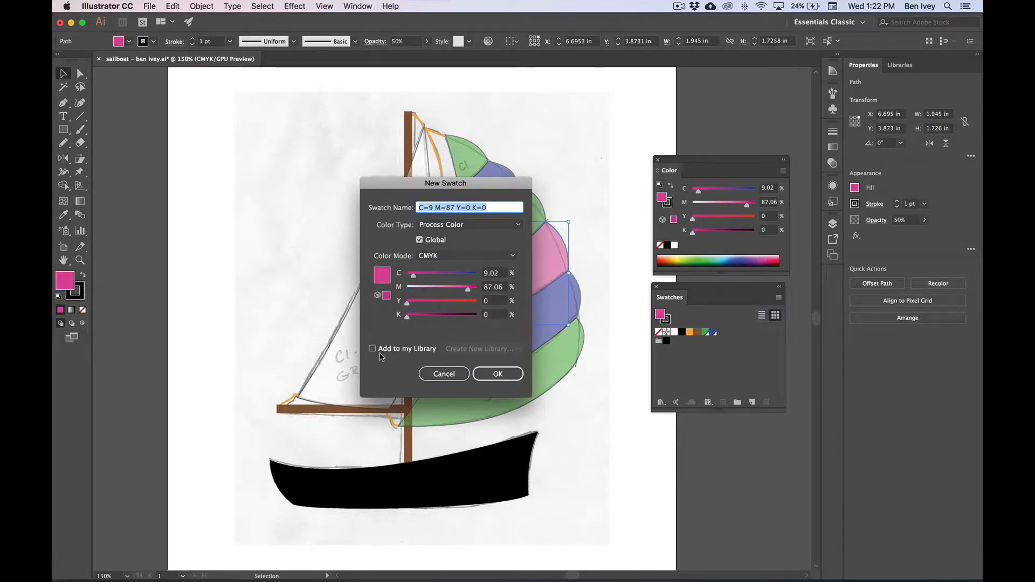
click(498, 375)
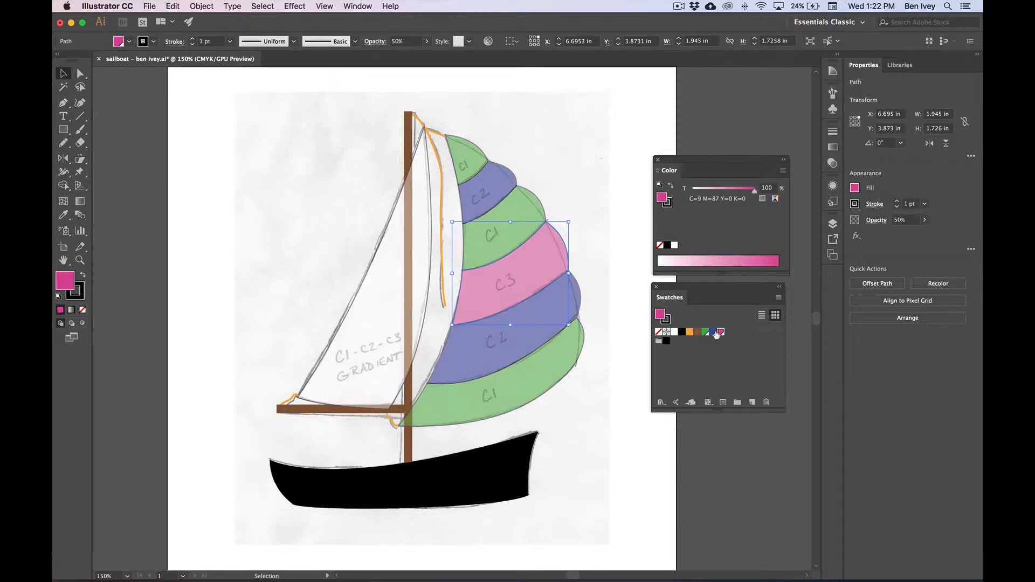
click(624, 301)
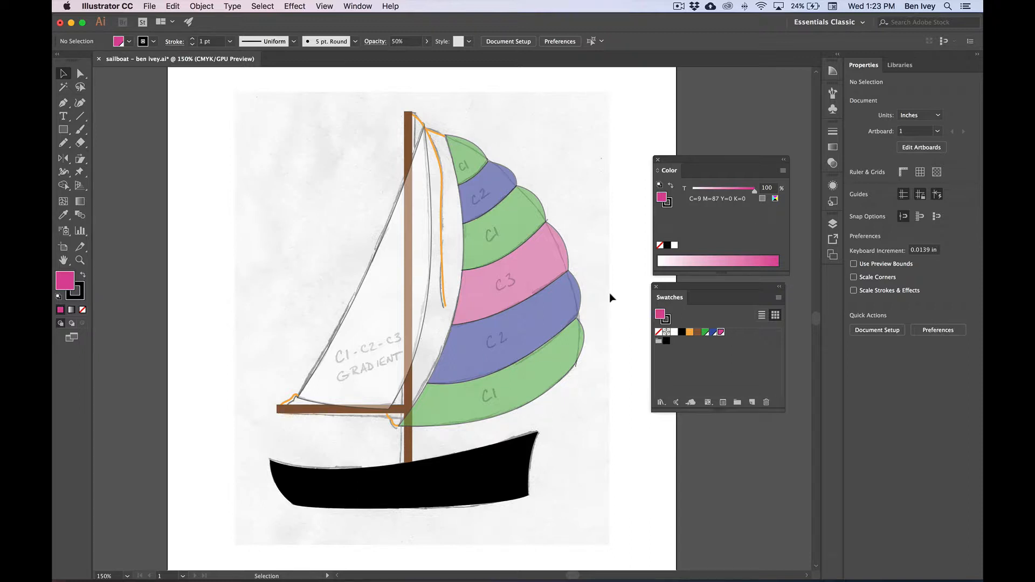
Select all objects sharing the C3 stripe's opacity and set their opacity to 100%
click(531, 272)
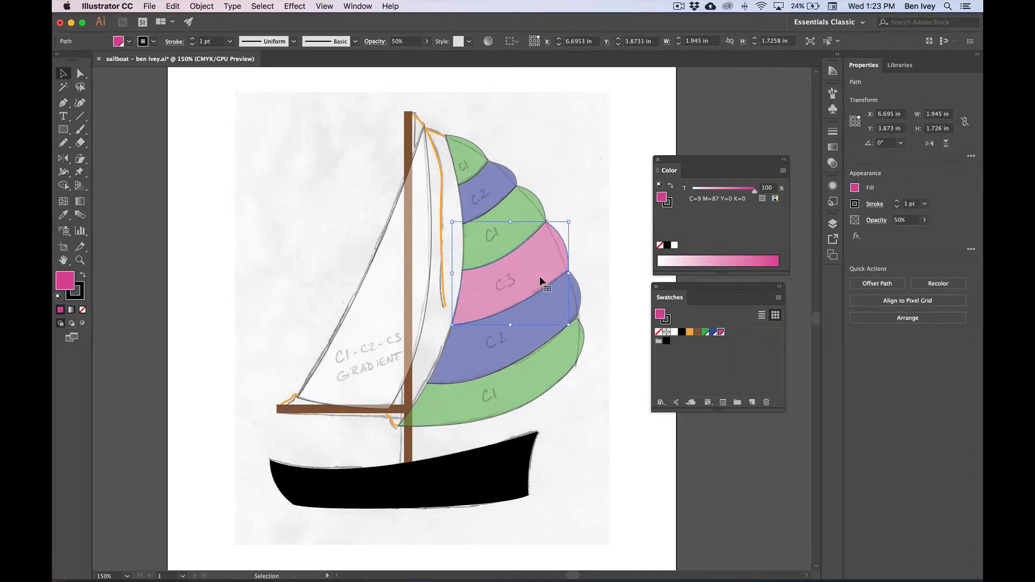
click(261, 6)
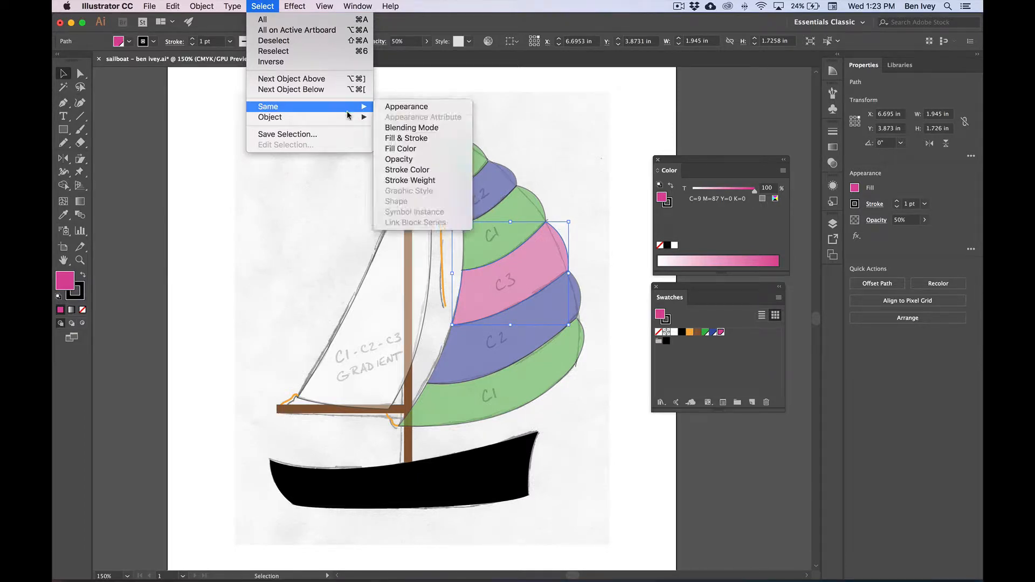
mouse_move(351, 108)
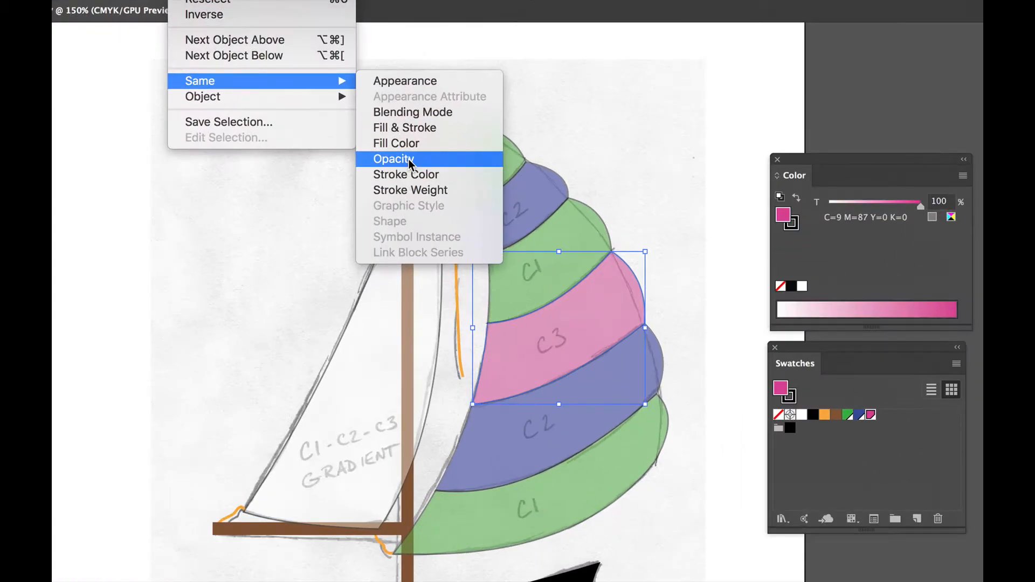
click(408, 160)
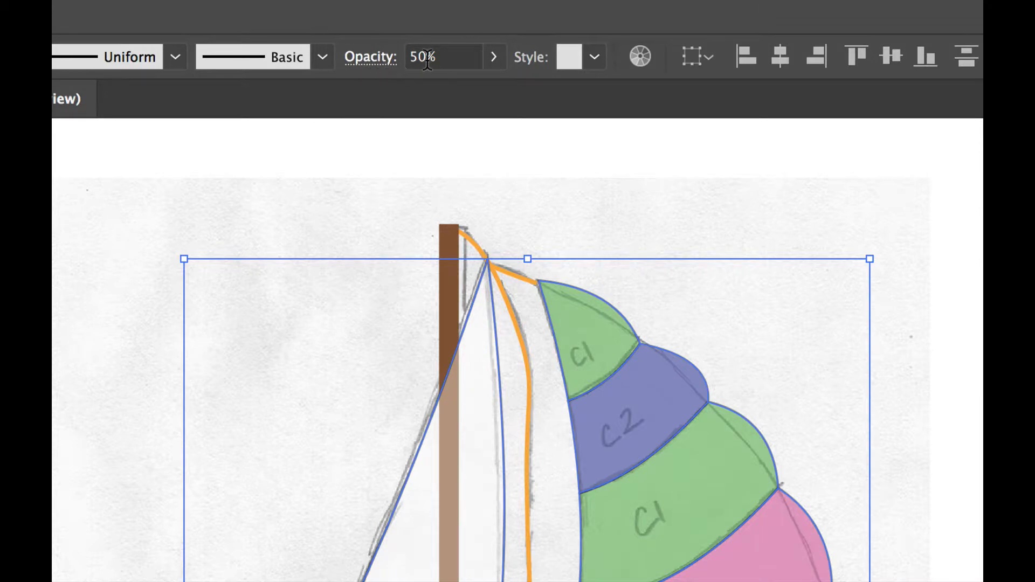
click(426, 58)
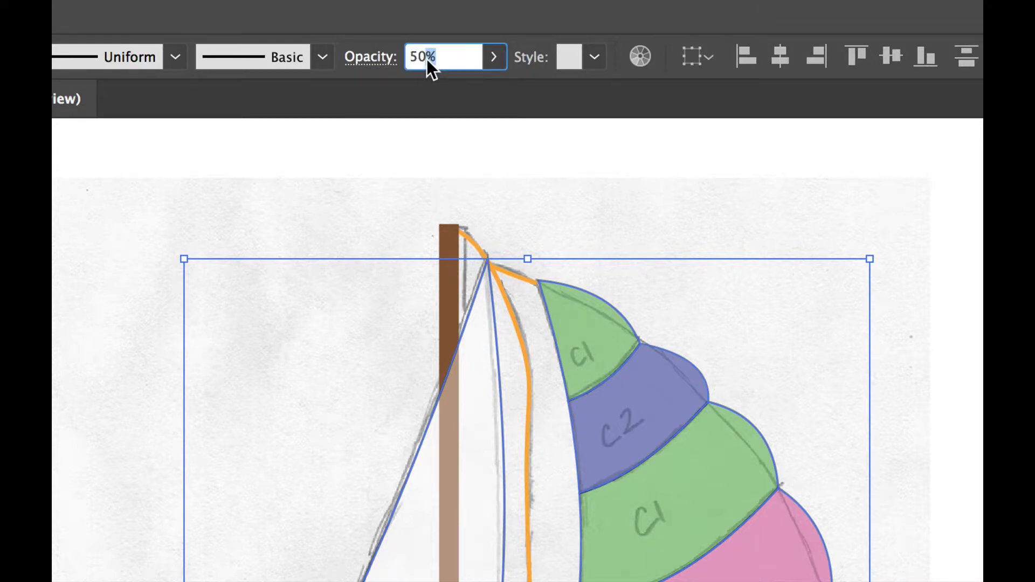
key(ctrl+a)
text(100)
key(Return)
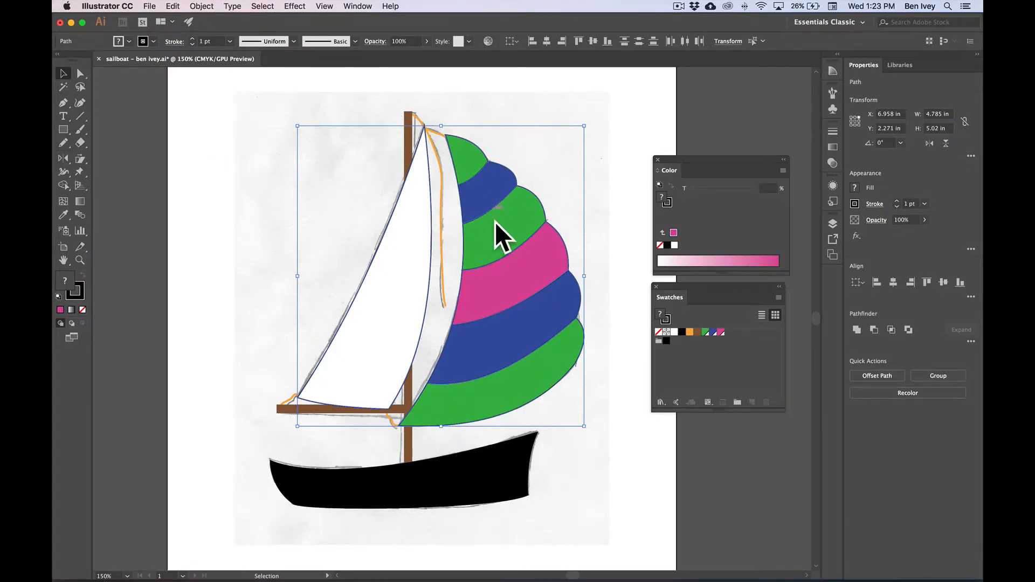
click(598, 188)
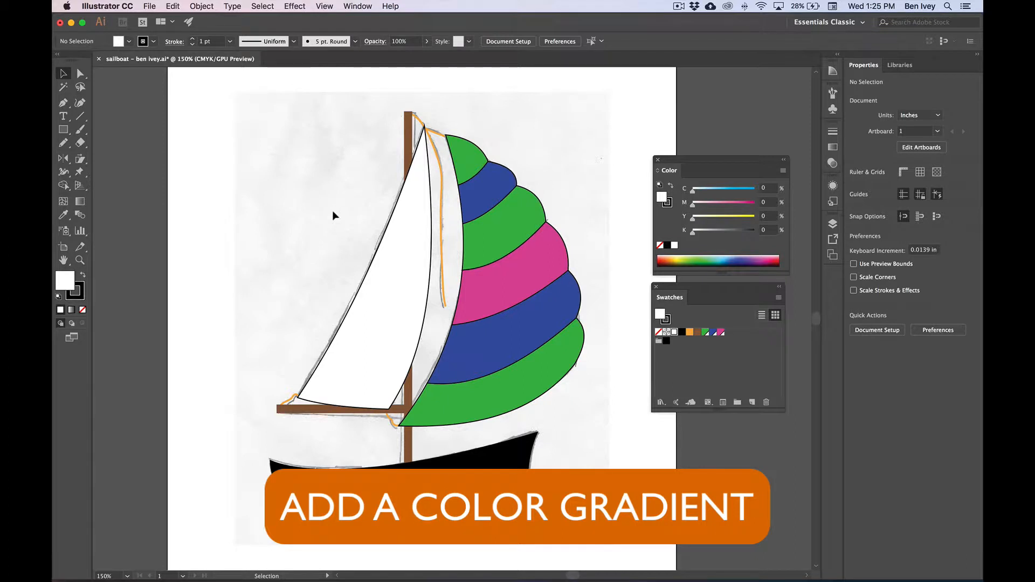
Fill the white front sail with the default linear gradient, placing the gradient settings beside the sail
click(410, 267)
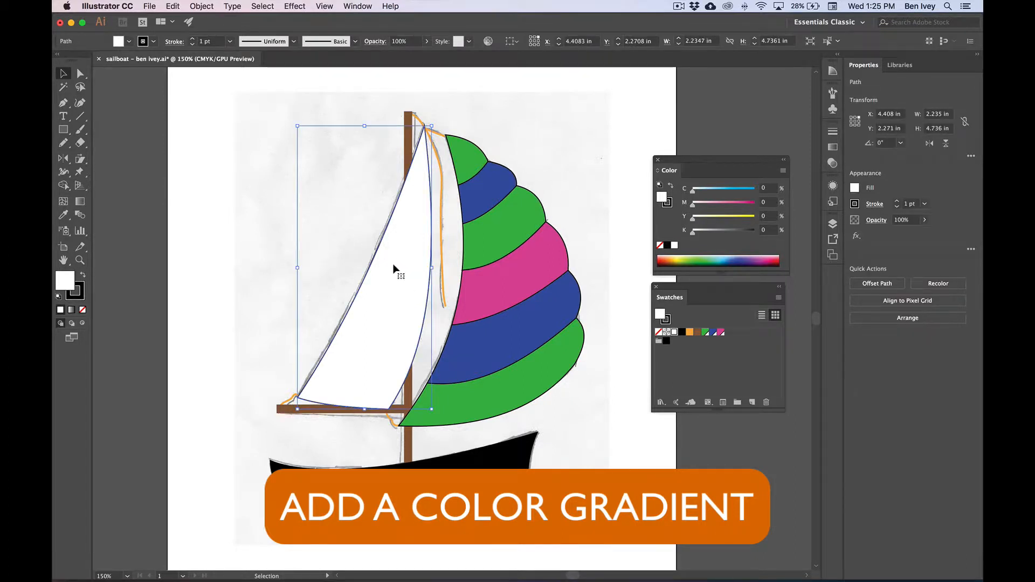
click(357, 6)
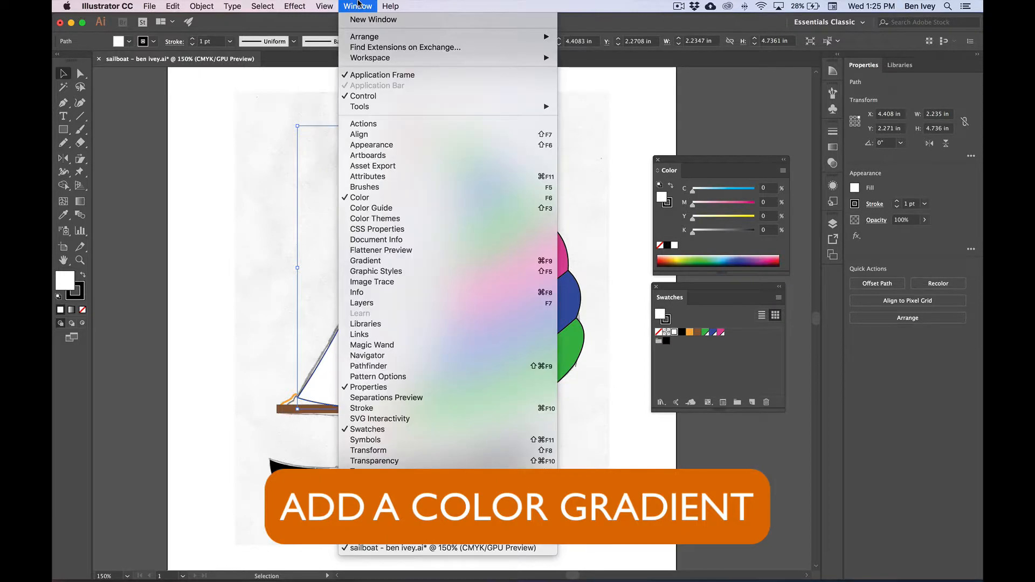
click(433, 261)
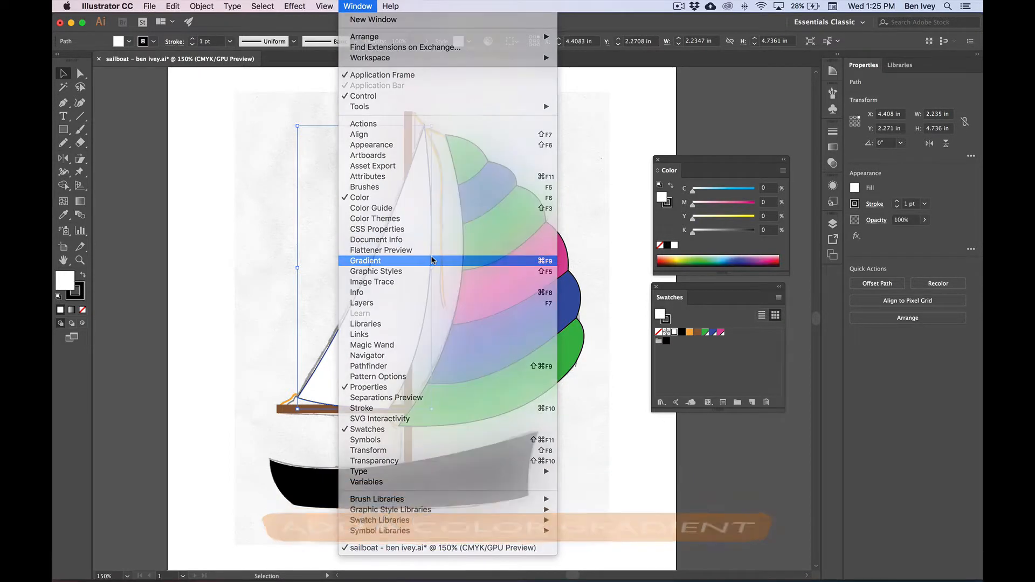
mouse_move(728, 126)
mouse_down()
mouse_move(374, 180)
mouse_move(211, 179)
mouse_move(203, 190)
mouse_move(230, 184)
mouse_up()
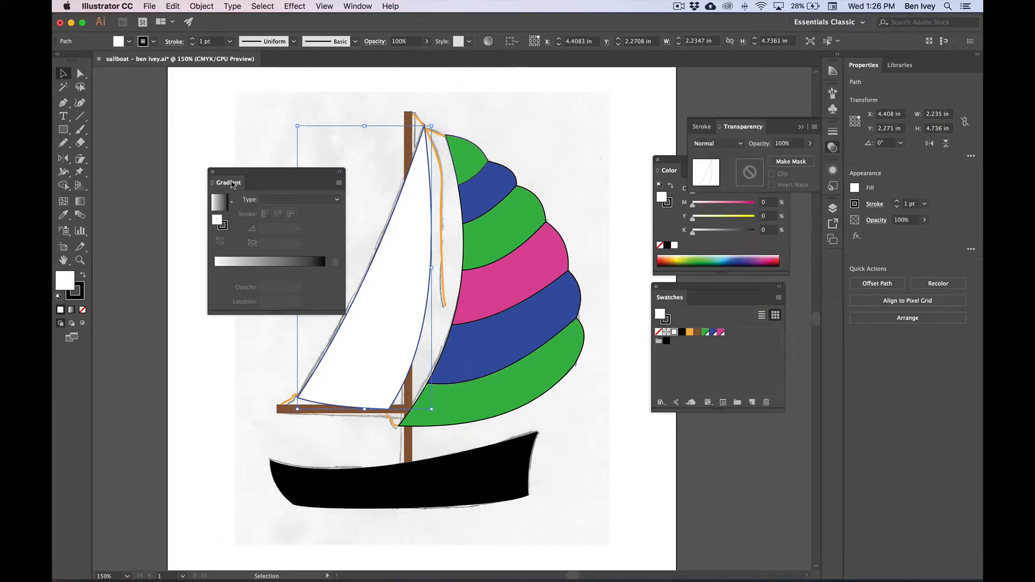
click(834, 147)
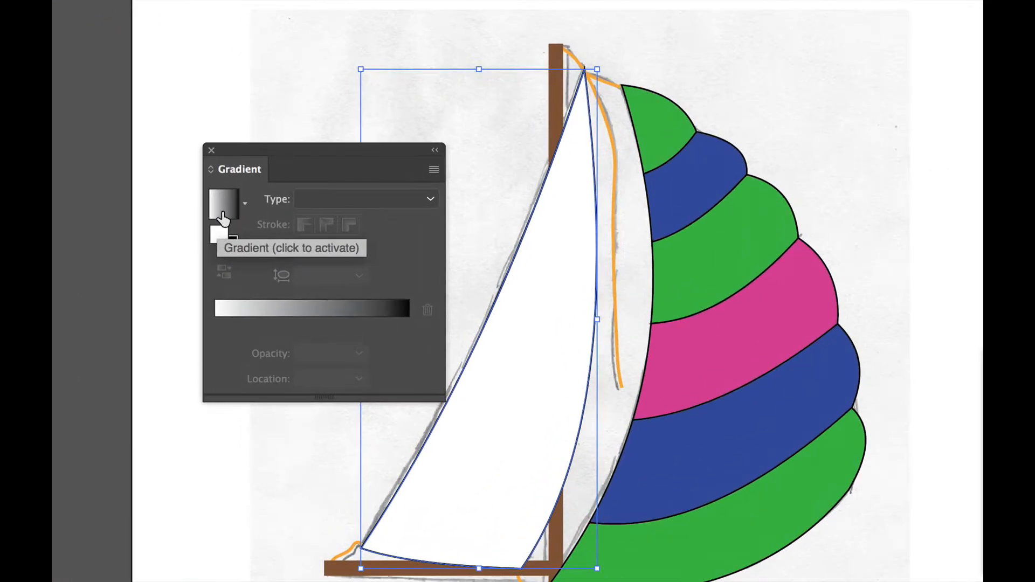
key(x)
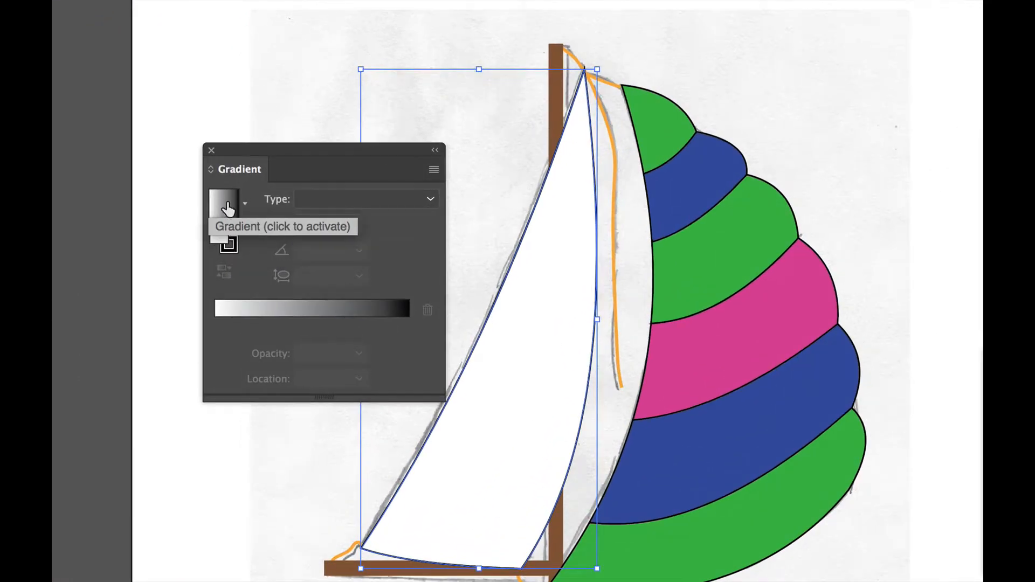
click(220, 211)
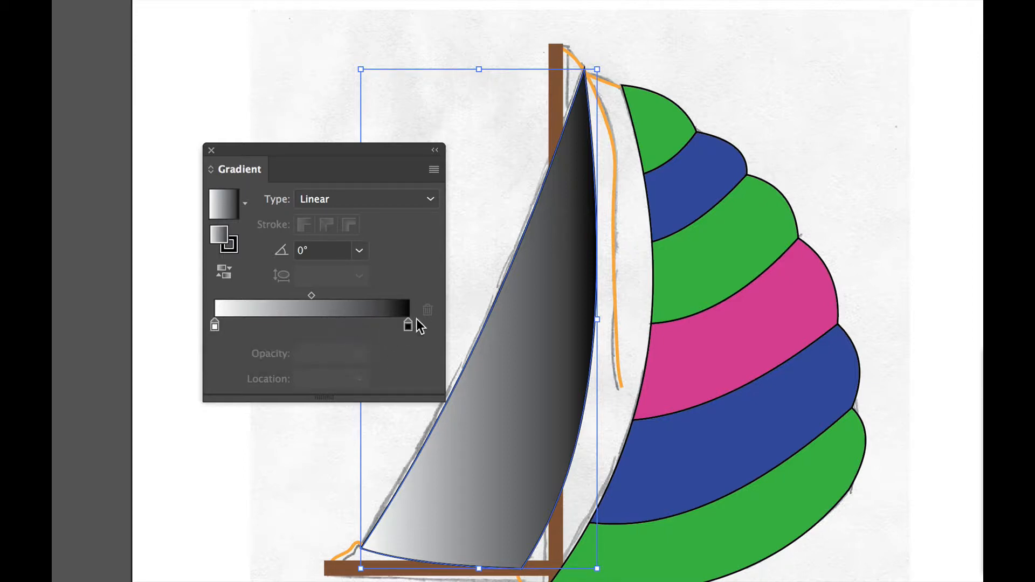
Color the sail gradient's start stop with the global green swatch and its end stop with the global pink swatch
double_click(215, 325)
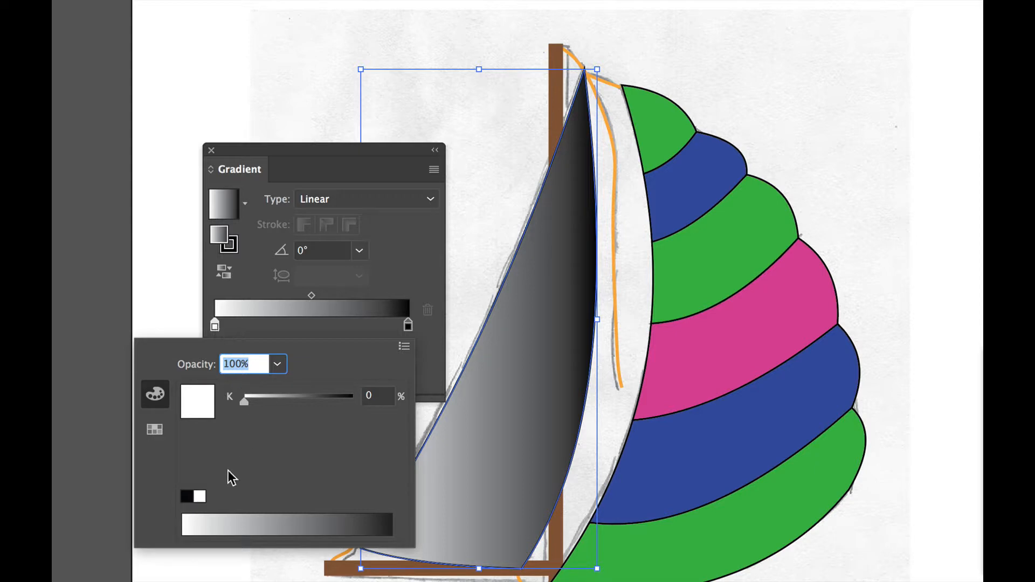
click(154, 430)
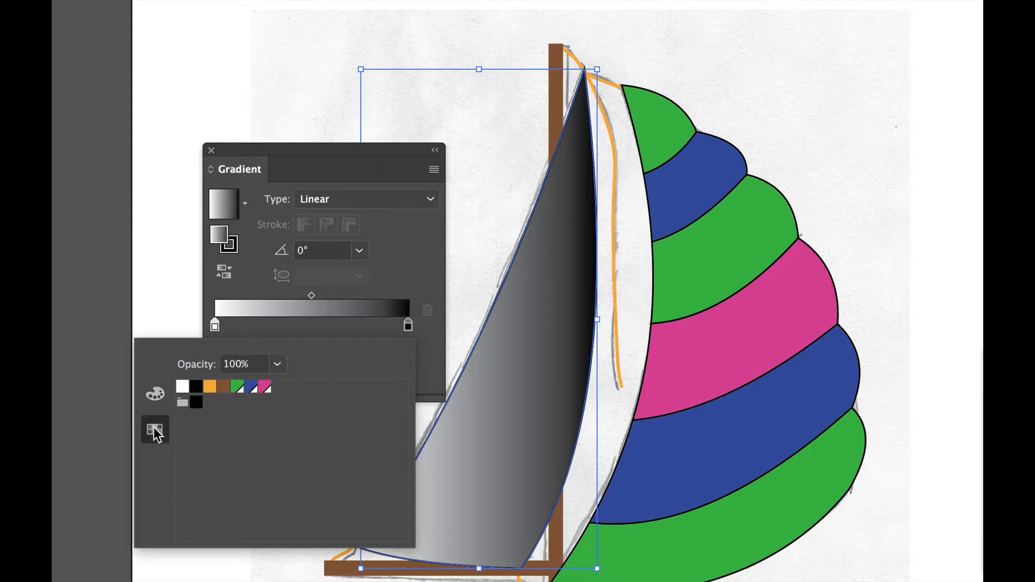
click(236, 388)
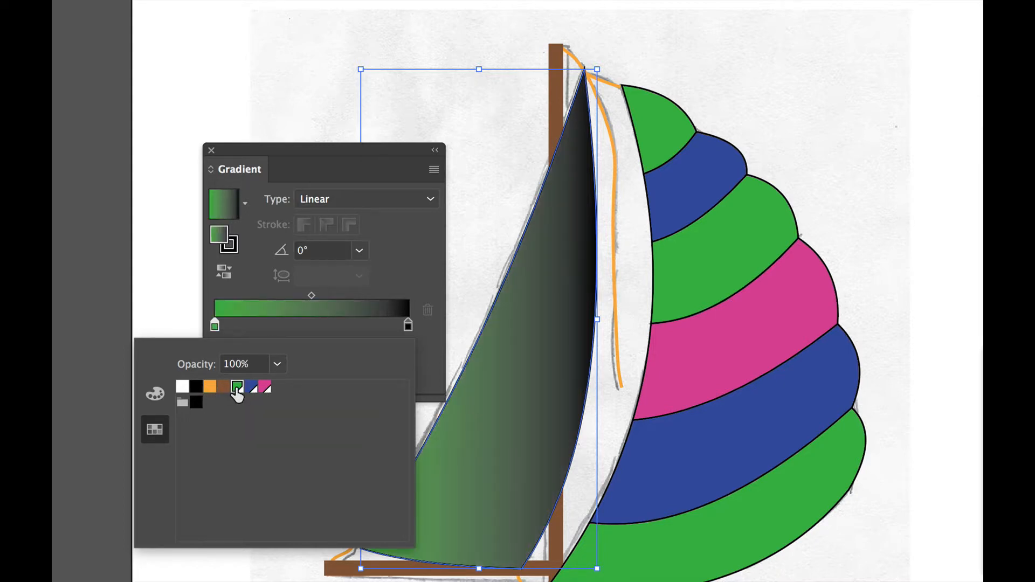
click(422, 291)
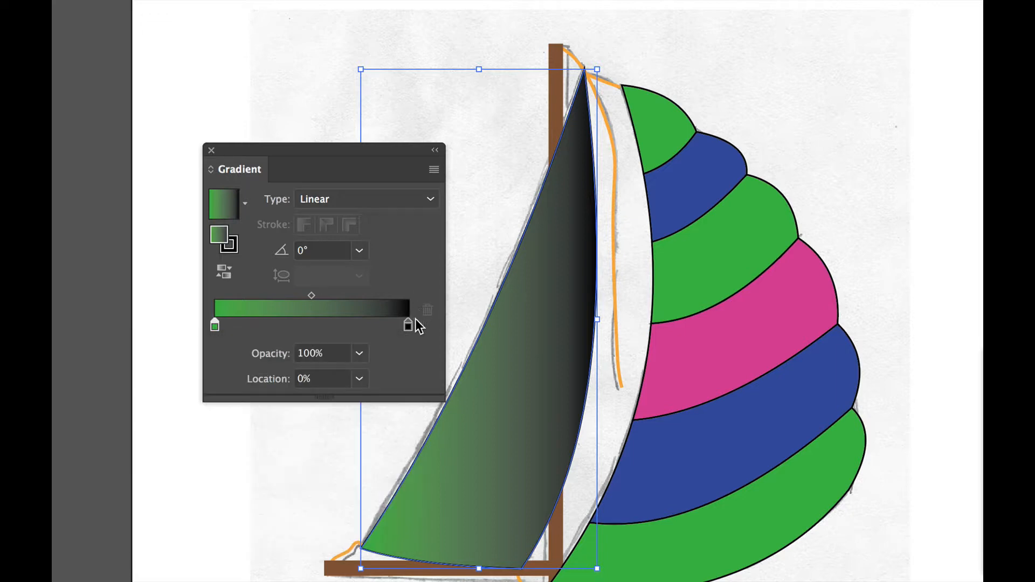
double_click(409, 326)
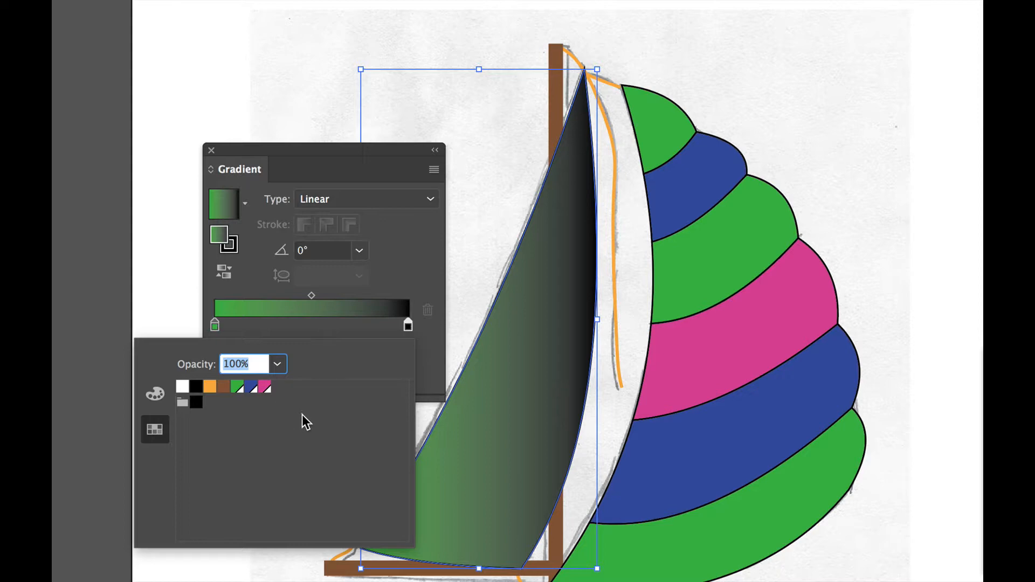
click(265, 388)
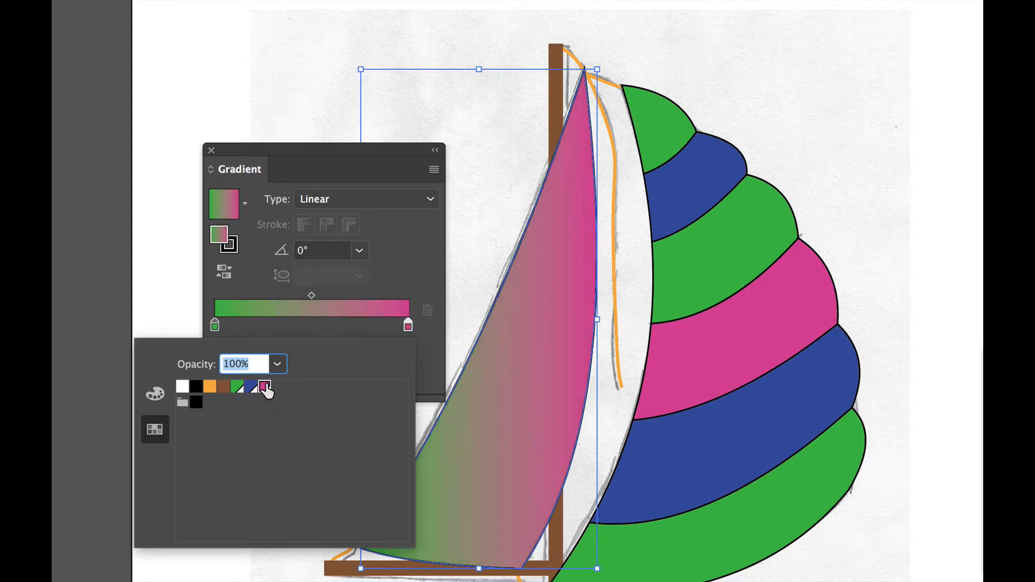
click(413, 295)
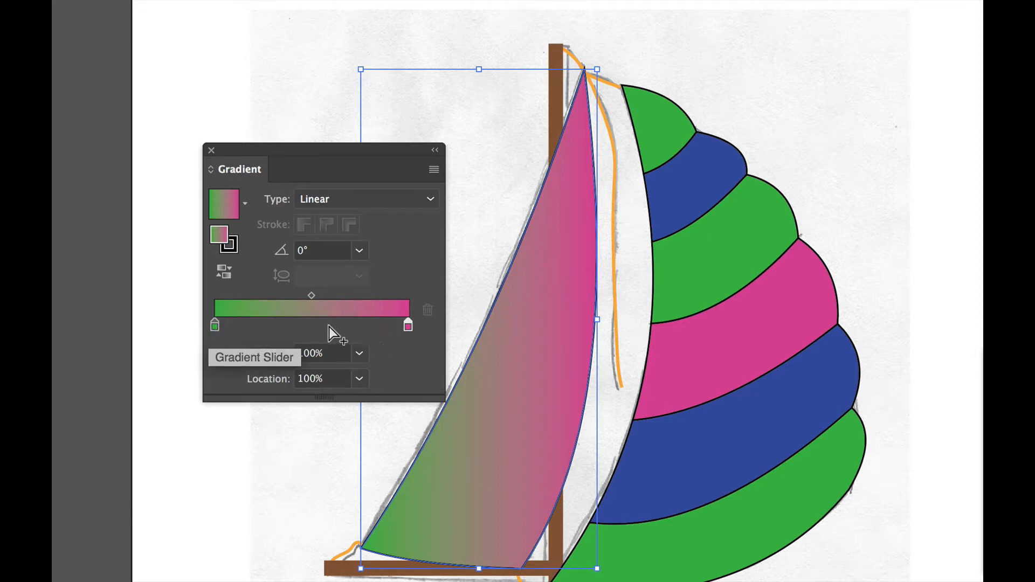
Add a middle stop to the sail gradient at 40% location and color it with the global blue swatch
click(293, 325)
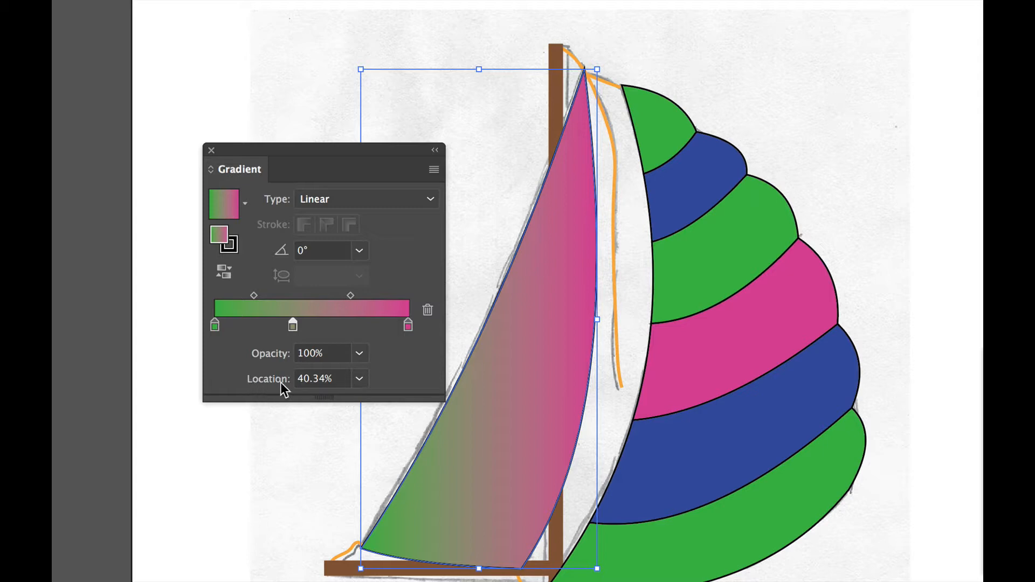
click(332, 383)
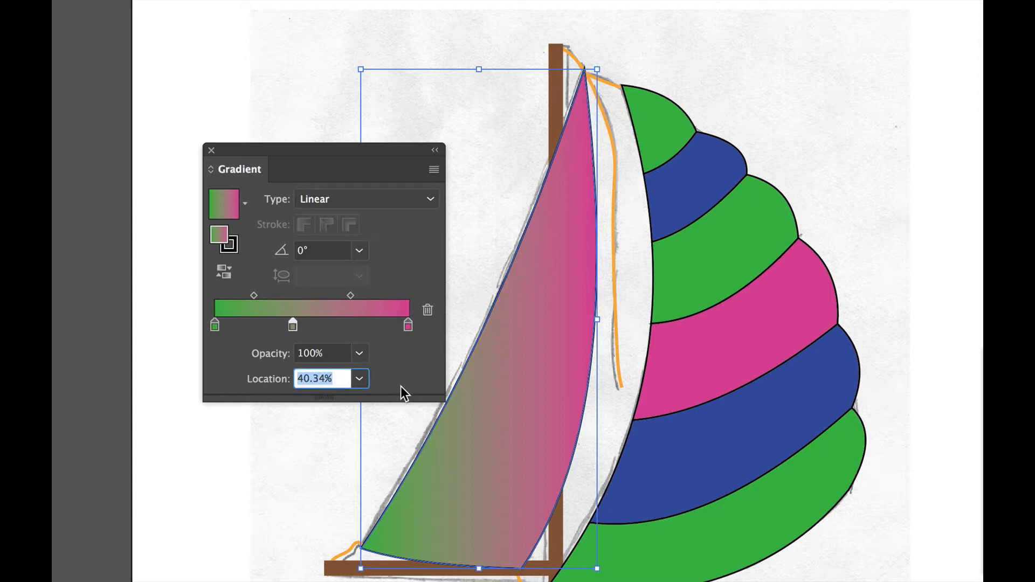
text(40)
key(Return)
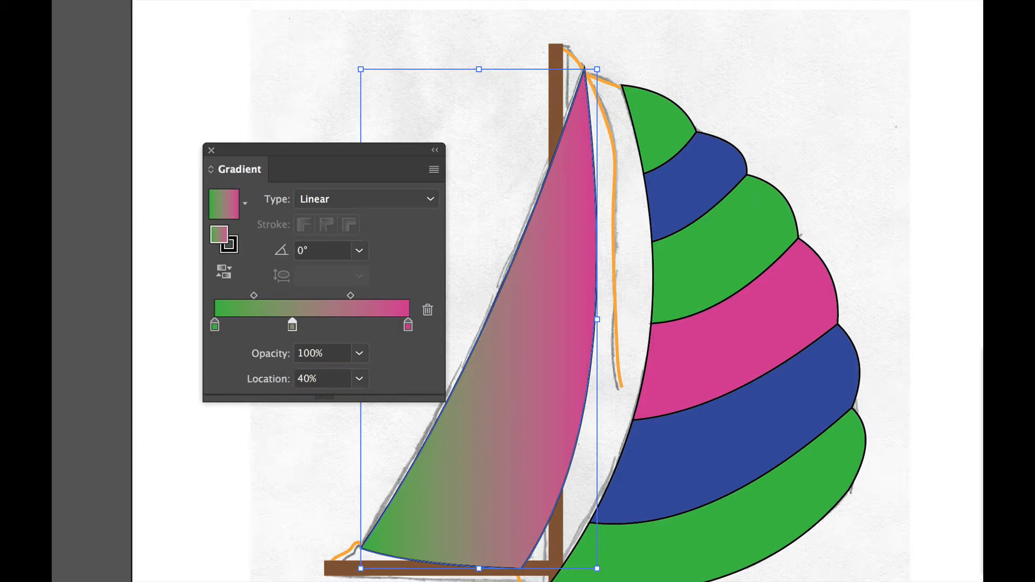
double_click(293, 327)
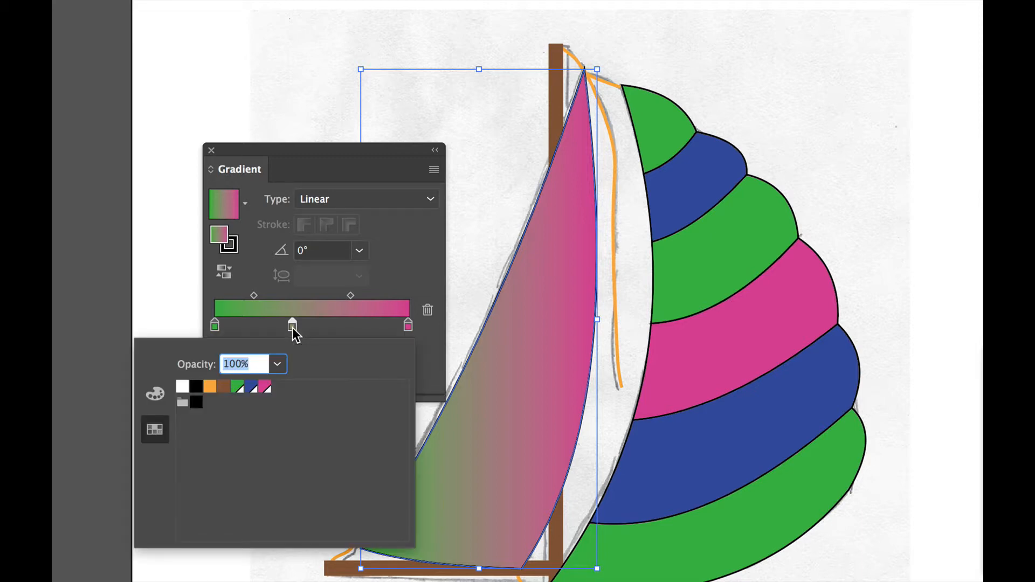
click(254, 393)
click(403, 275)
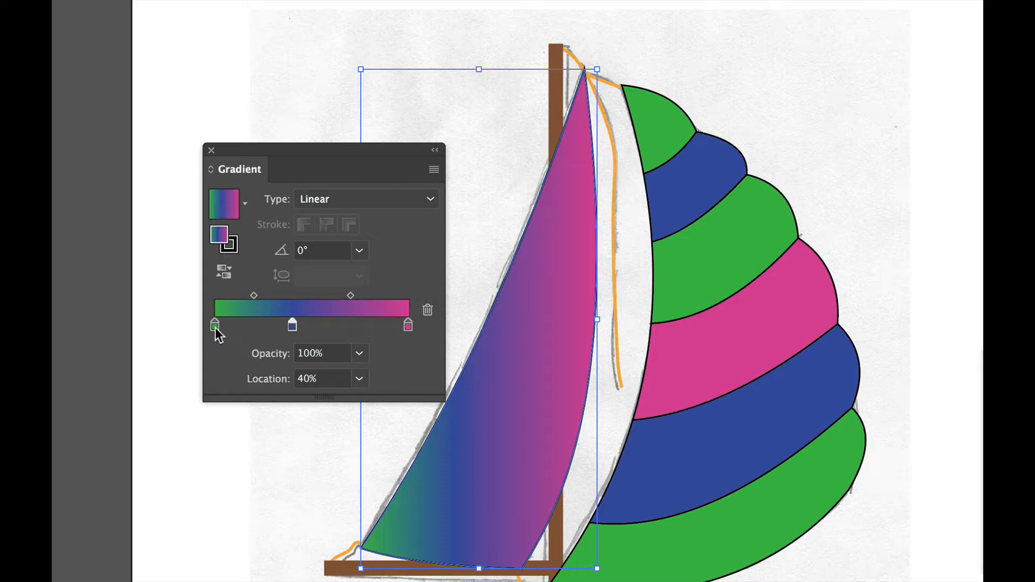
Shift the gradient's green stop to about 5% and the green-to-blue midpoint to about 30%
drag(214, 328, 225, 327)
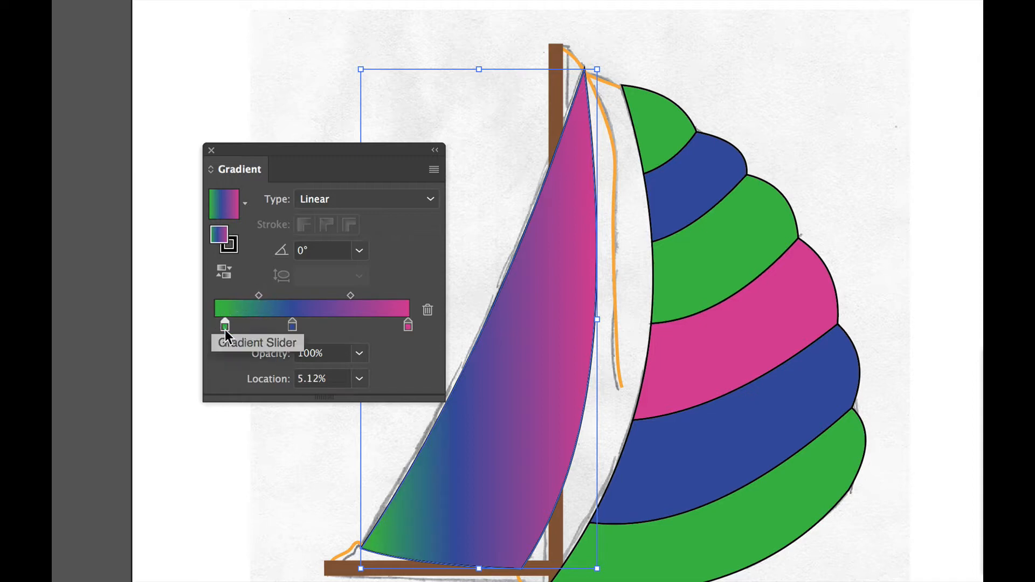
click(260, 297)
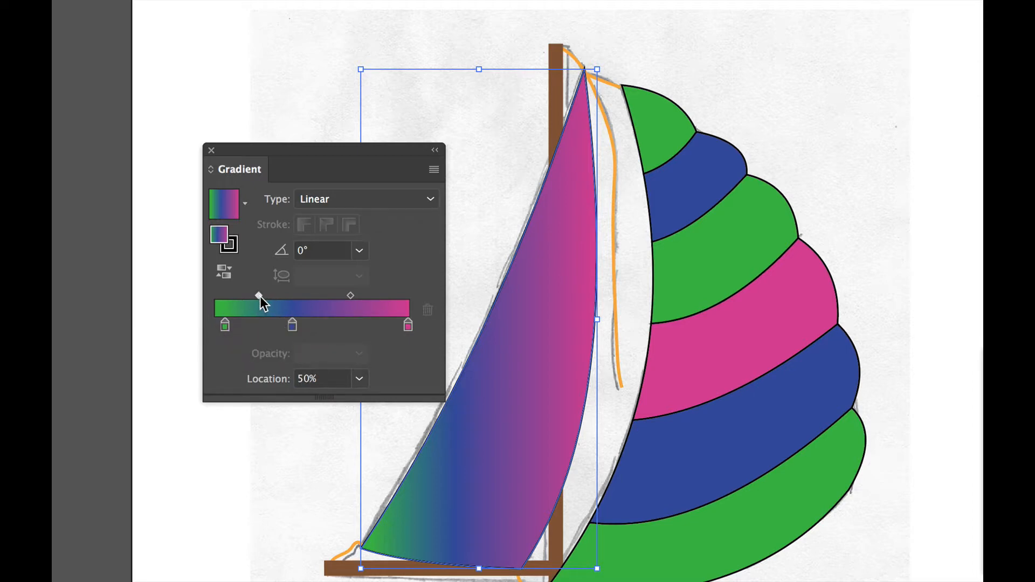
drag(260, 295, 245, 295)
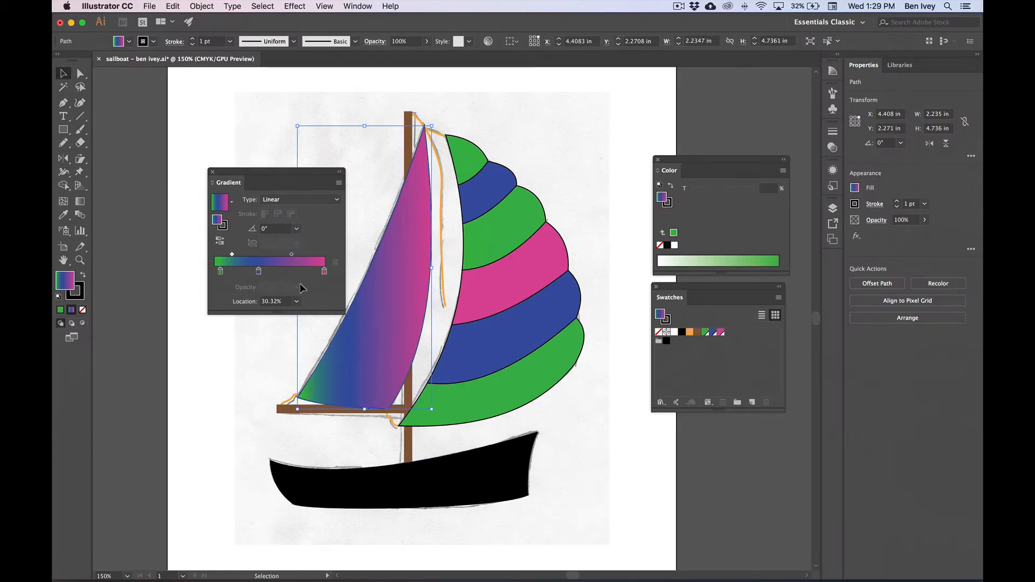
Save the sailboat document with the front sail's gradient fill
click(149, 6)
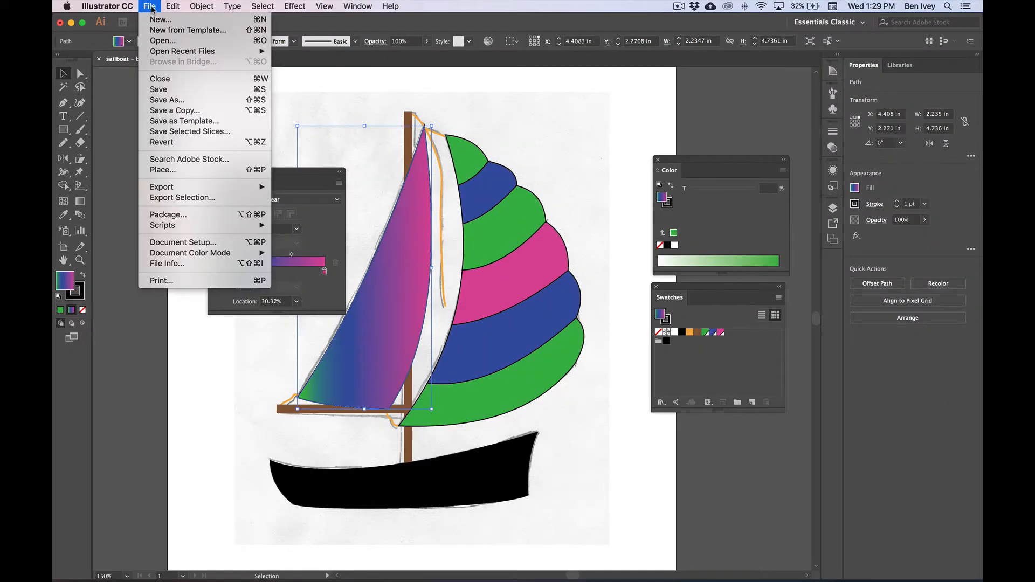
click(170, 89)
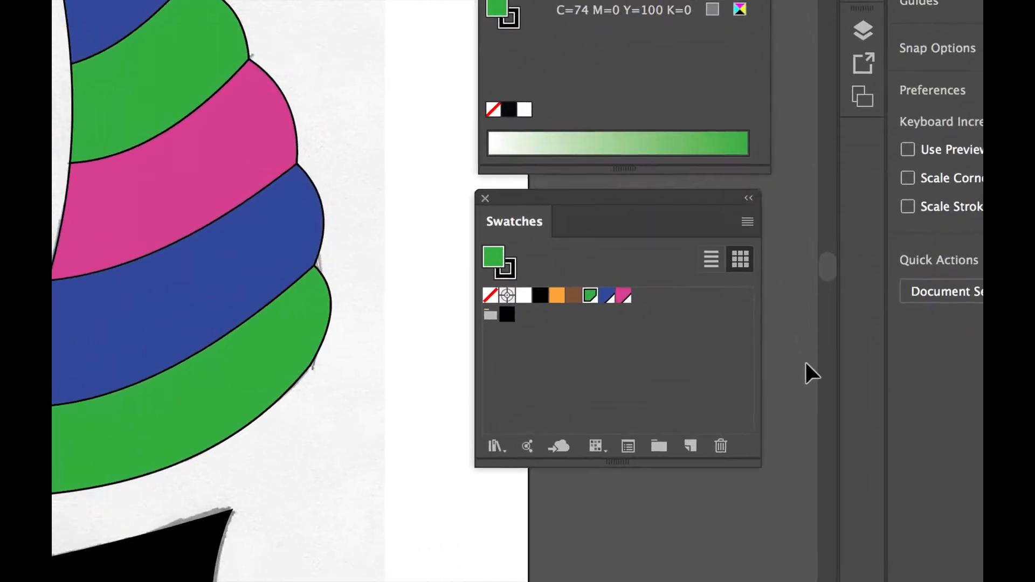
Redefine the global green swatch as red-orange with C=0, M=75, Y=75 and K=10, previewing the change on the artwork
click(714, 355)
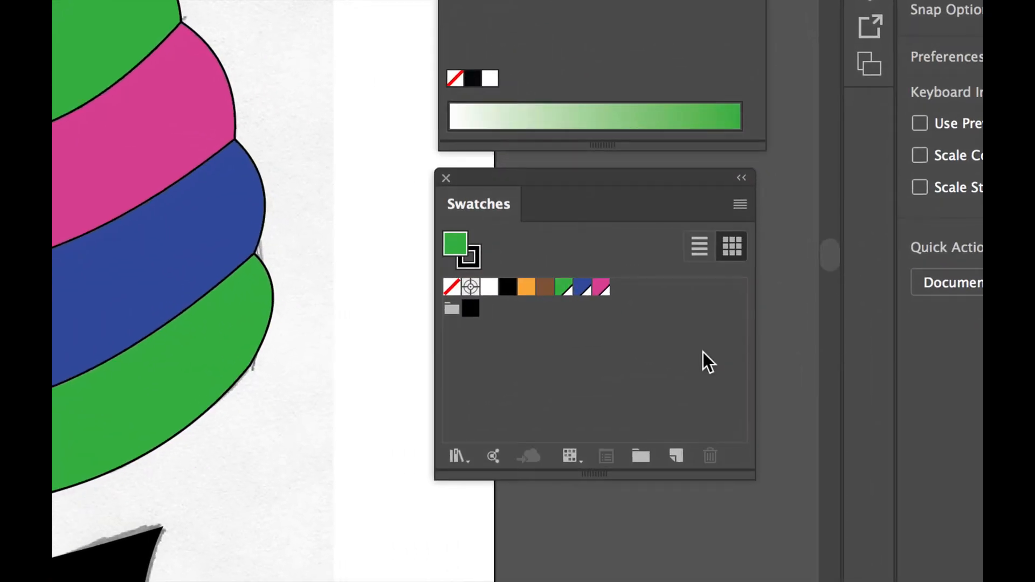
double_click(564, 287)
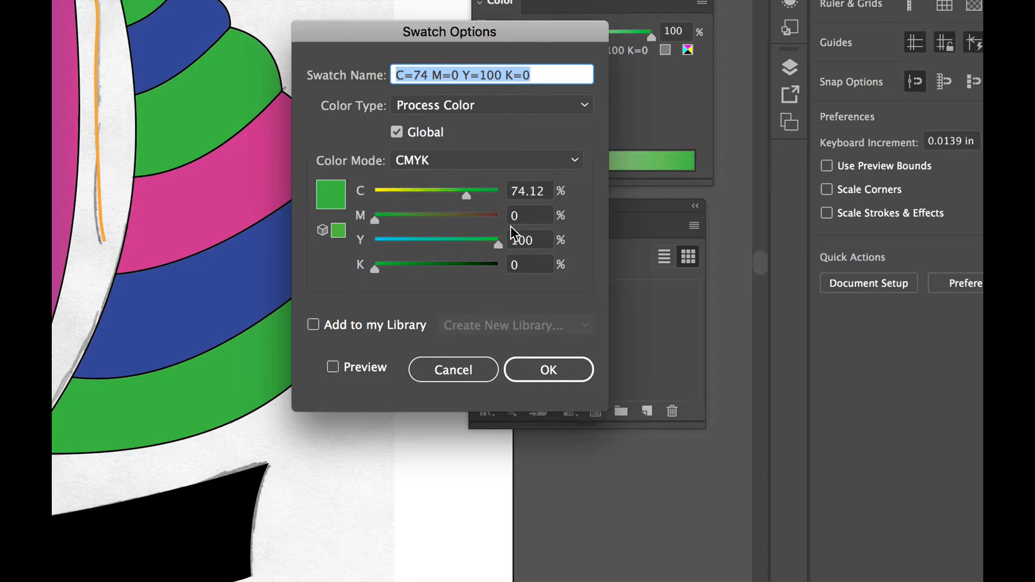
click(528, 191)
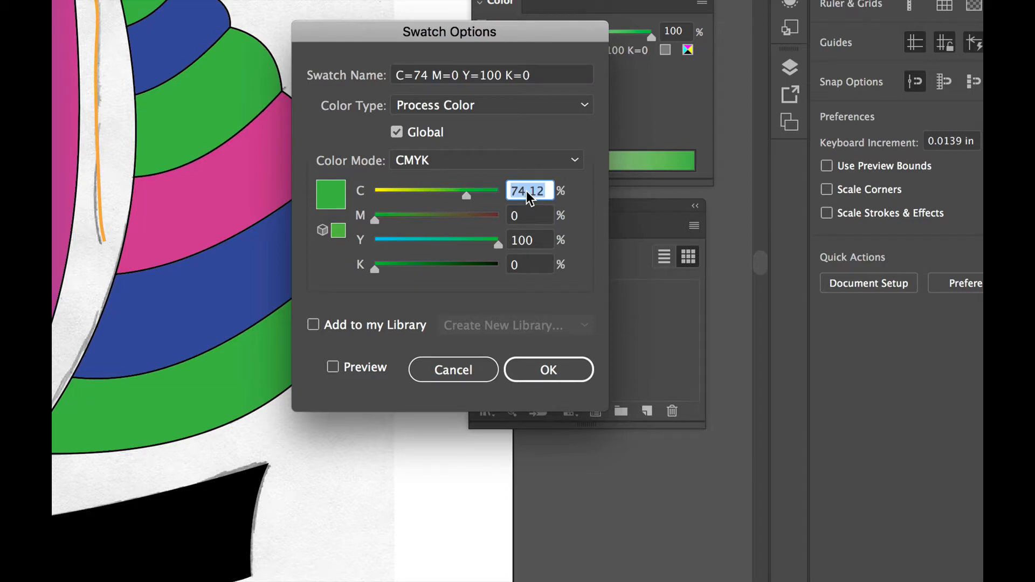
text(0)
key(Tab)
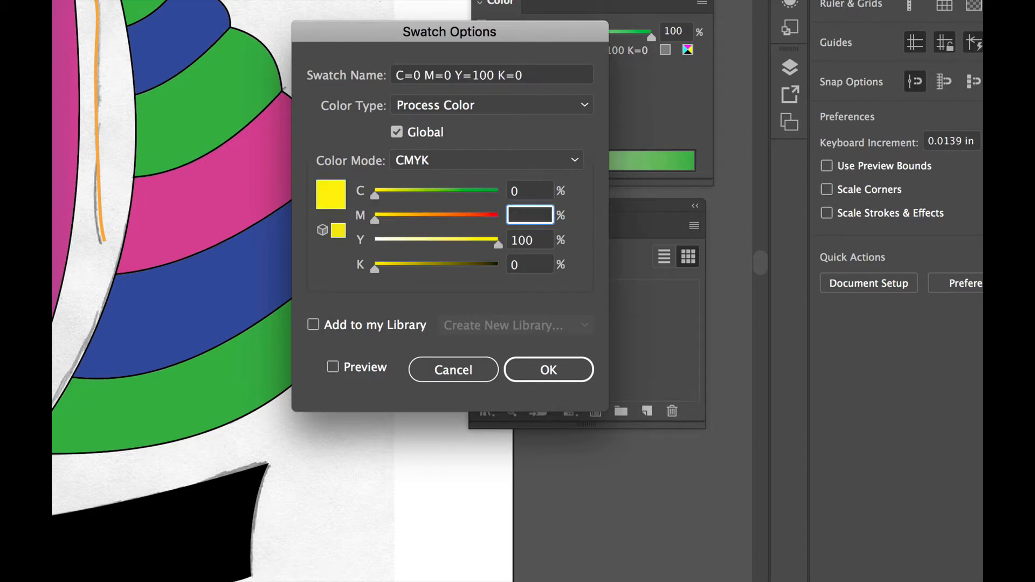
text(75)
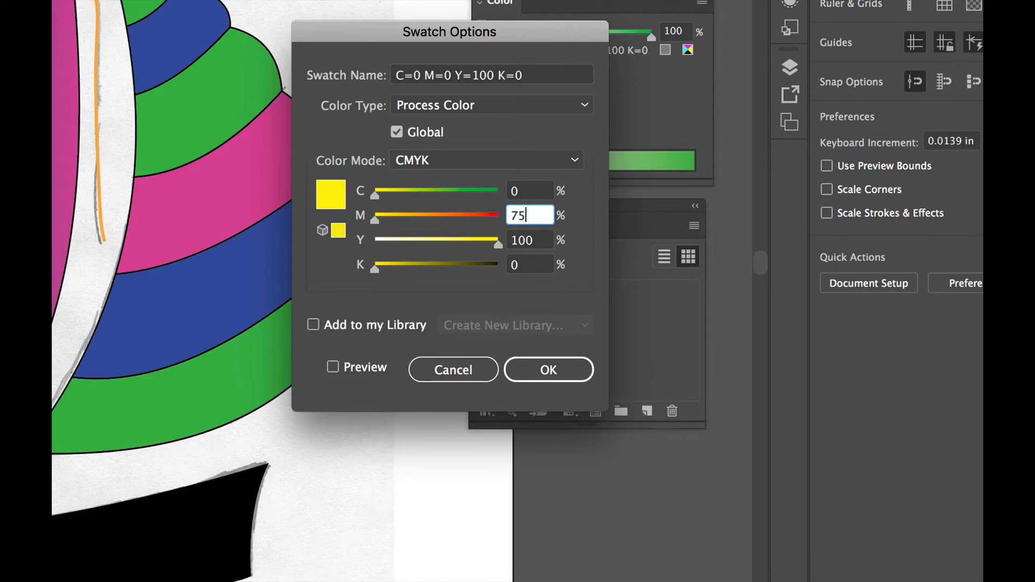
key(Tab)
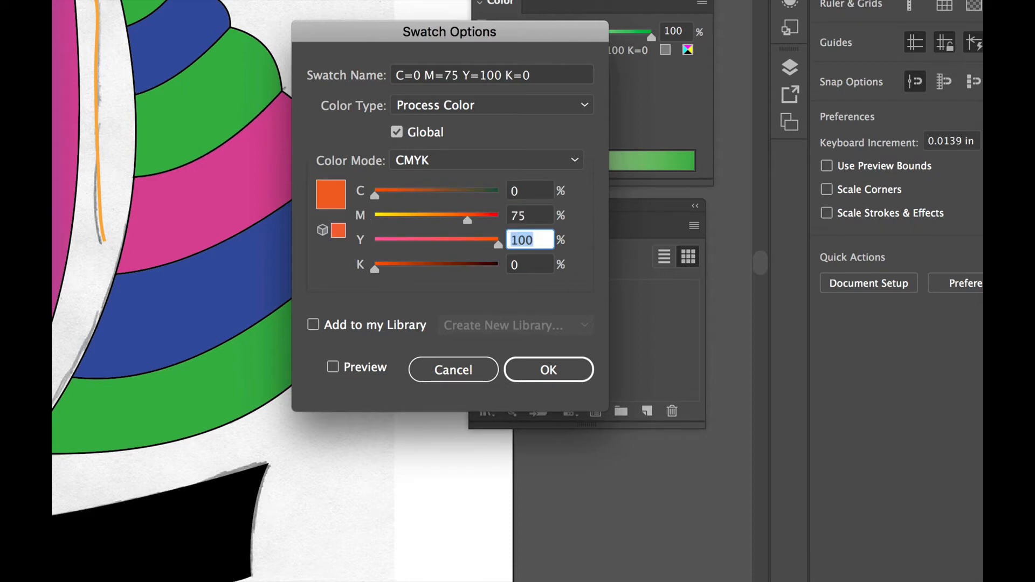
text(75)
key(Tab)
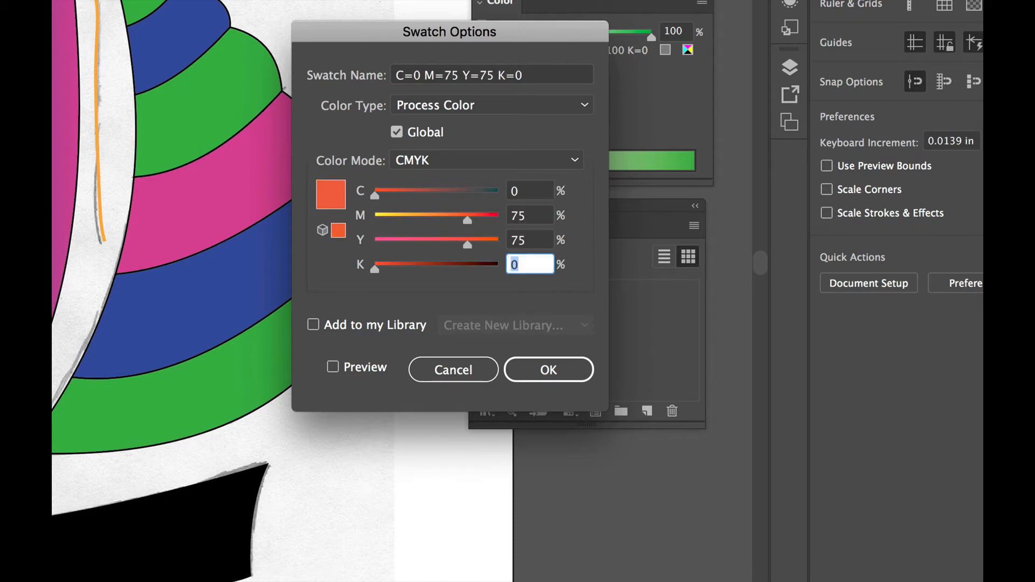
text(10)
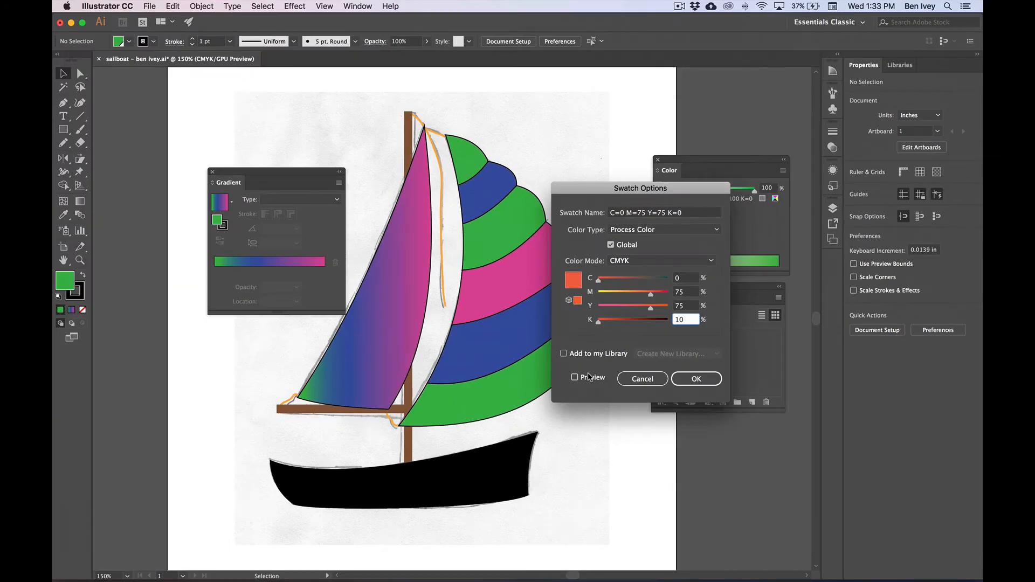
click(599, 378)
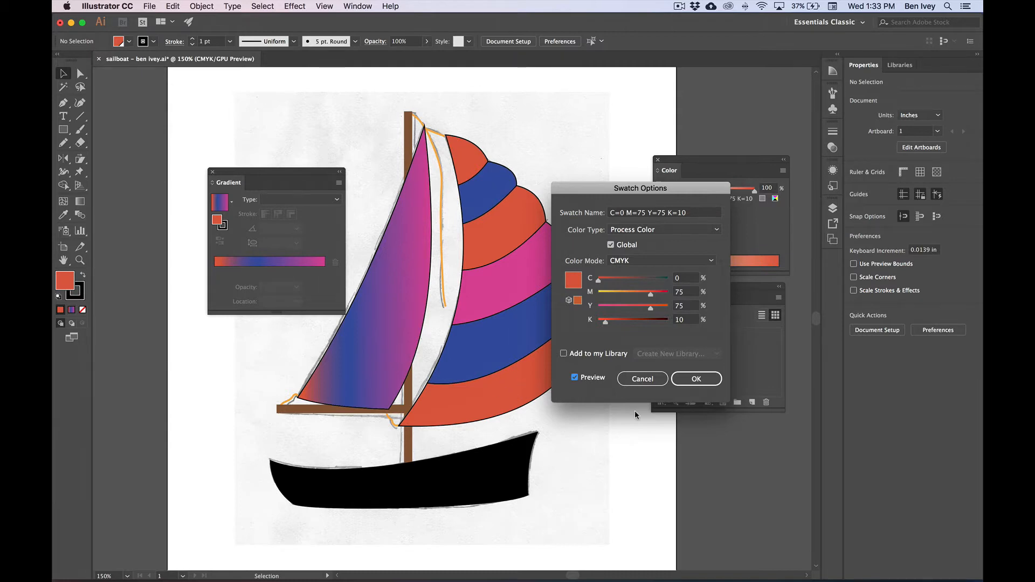
click(710, 382)
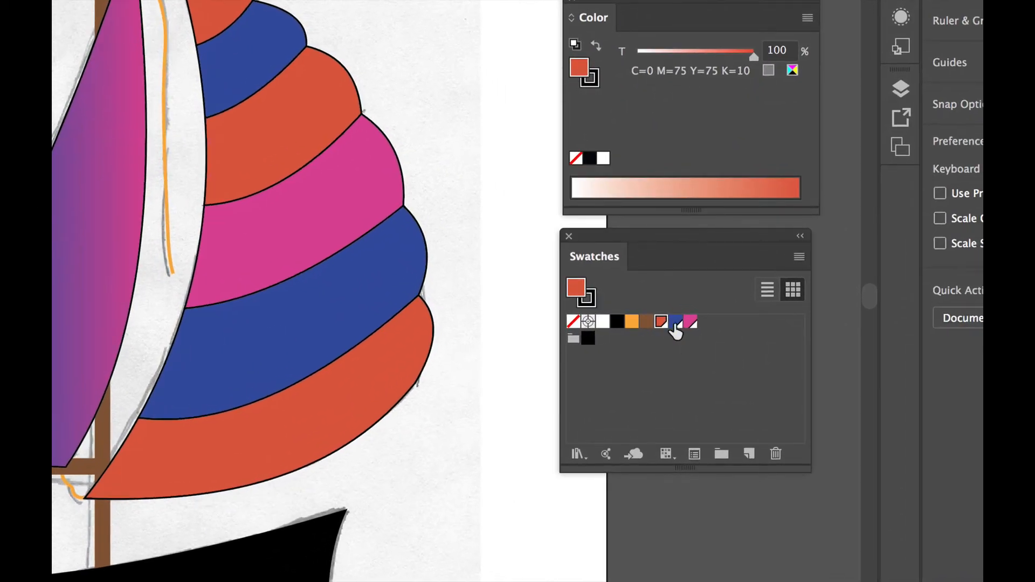
Redefine the global blue swatch as yellow with C=0, M=10, Y=100 and K=0
double_click(675, 323)
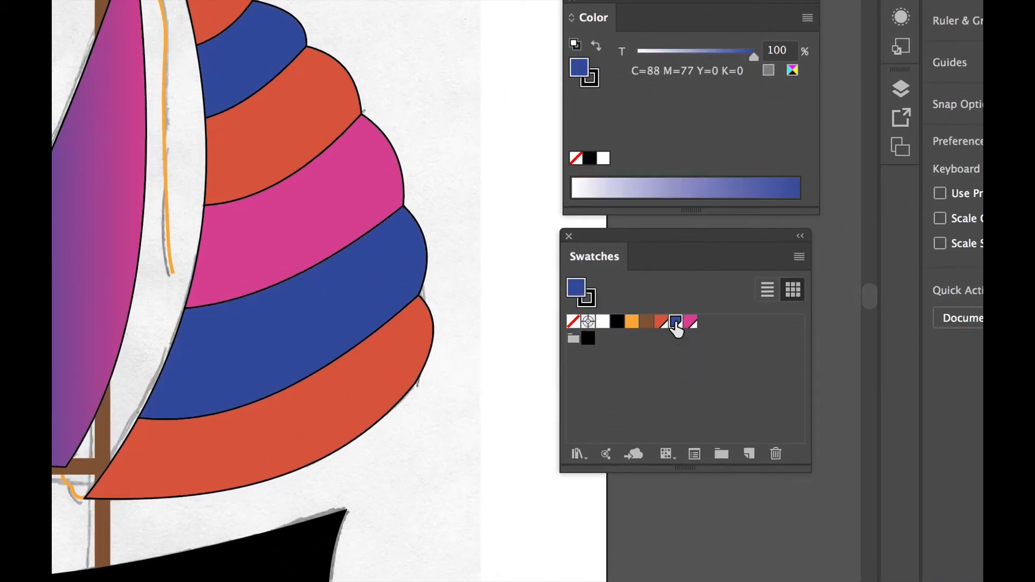
click(628, 225)
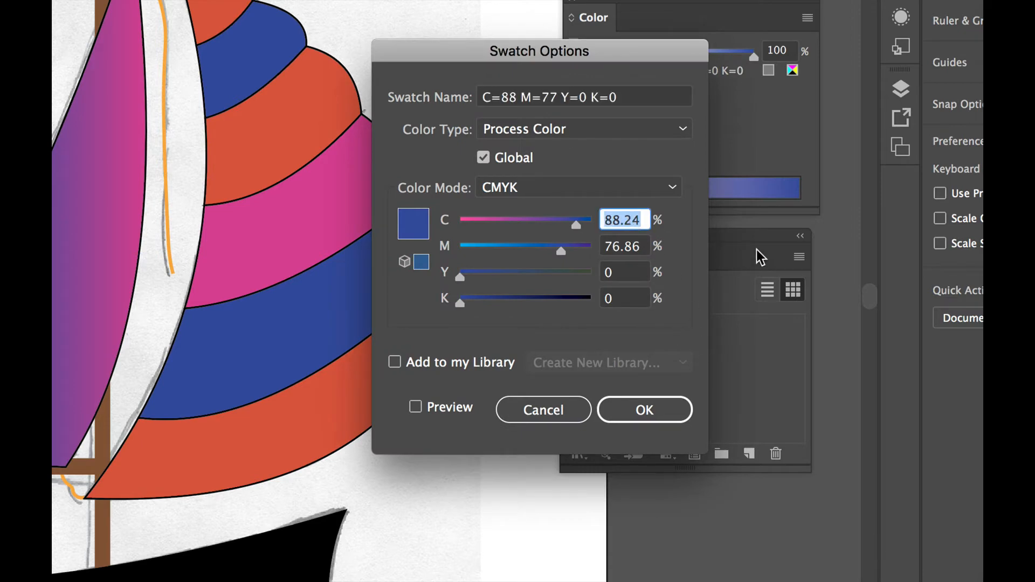
text(0)
key(Tab)
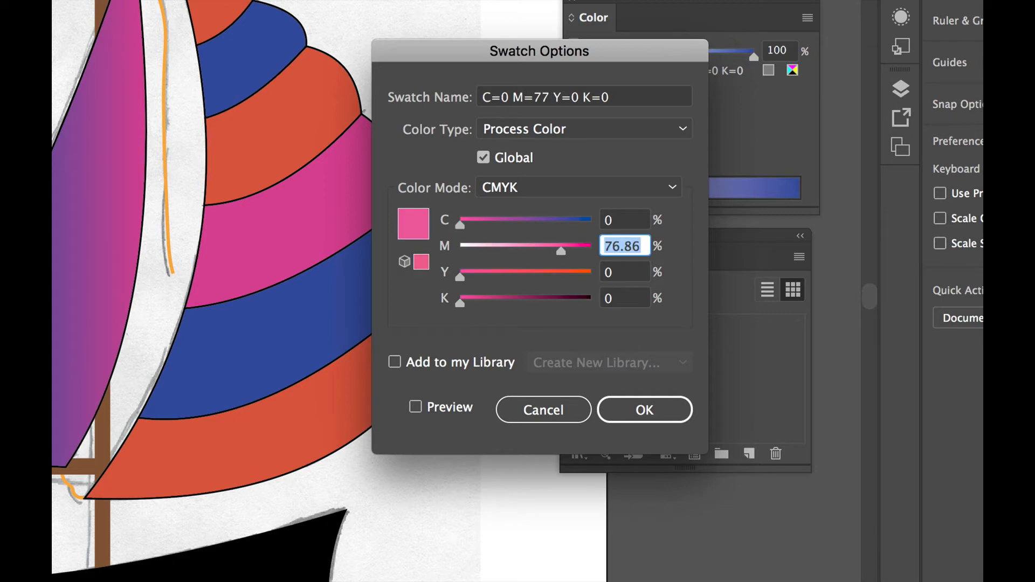
text(10)
key(Tab)
text(100)
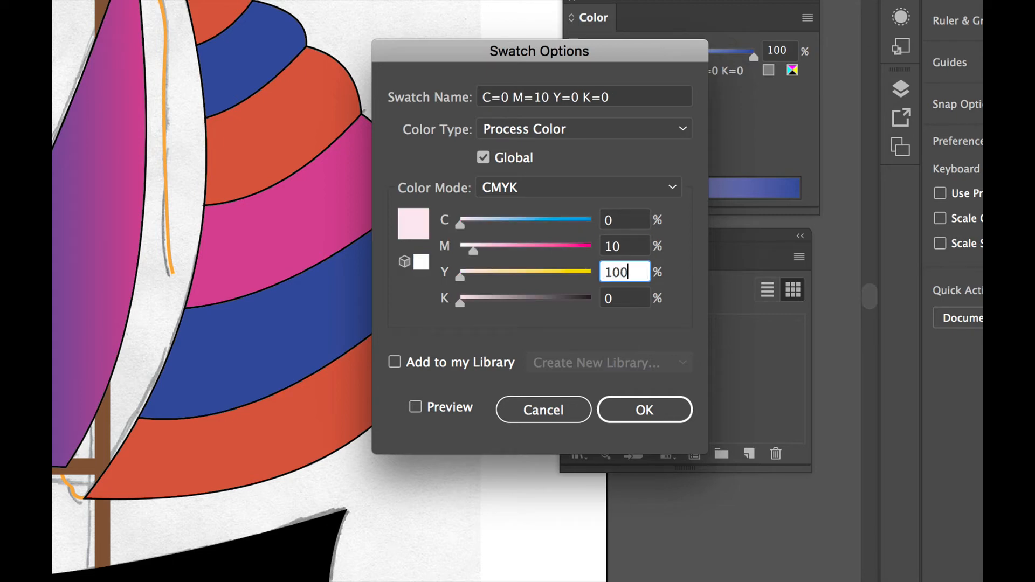
key(Tab)
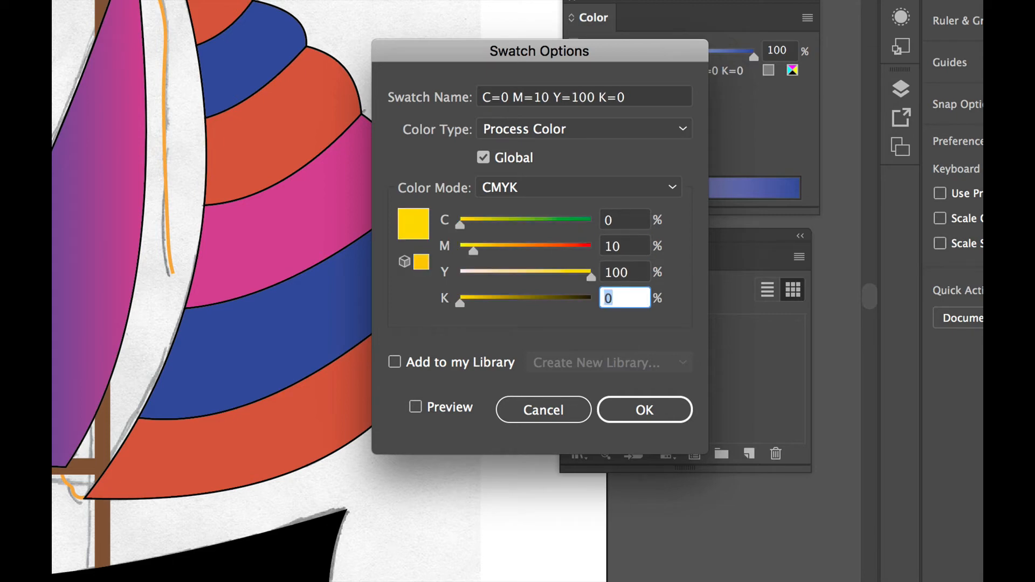
text(0)
key(Tab)
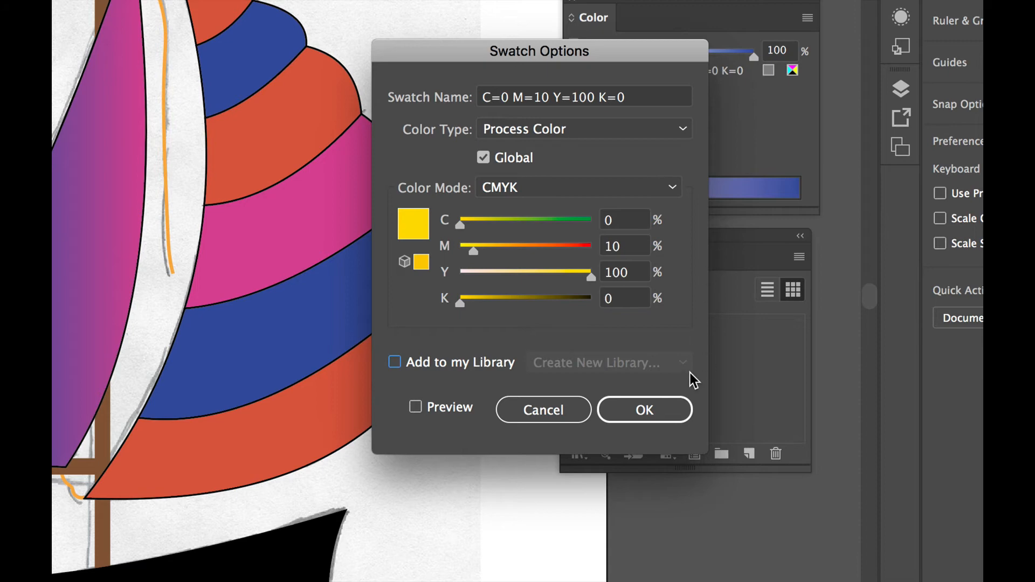
click(645, 411)
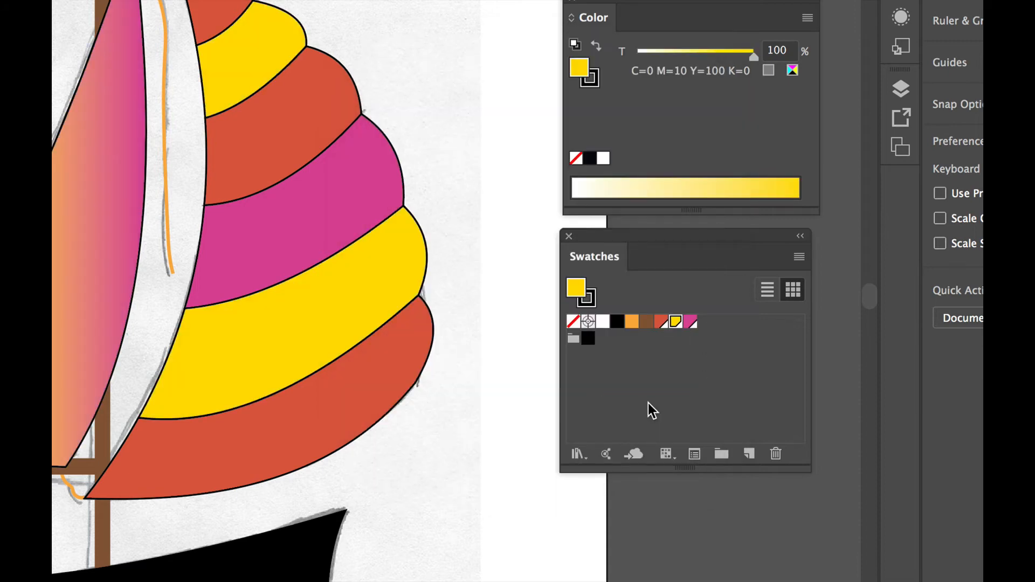
Redefine the global pink swatch as orange with C=0, M=60, Y=100 and K=0
click(652, 397)
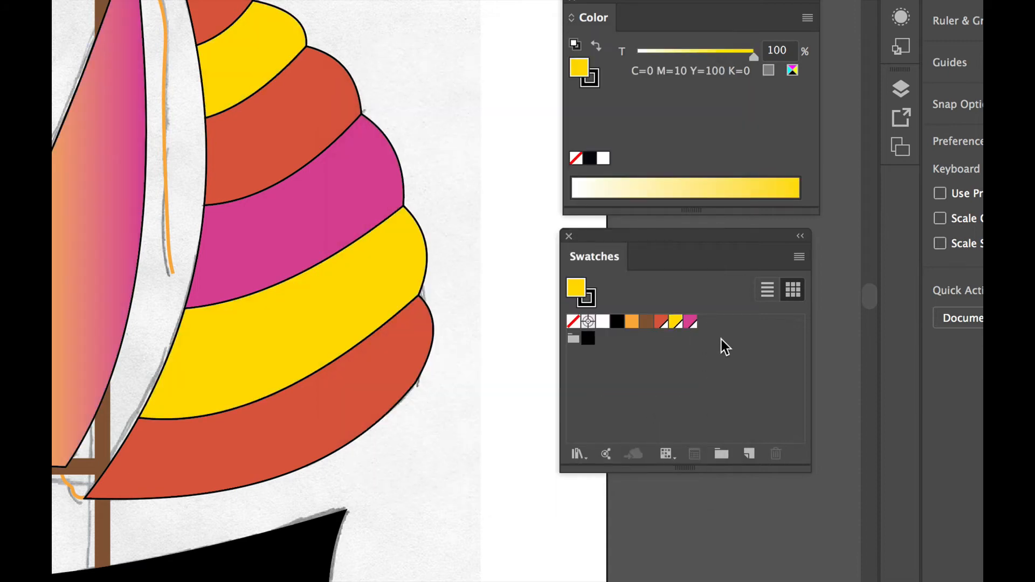
double_click(691, 322)
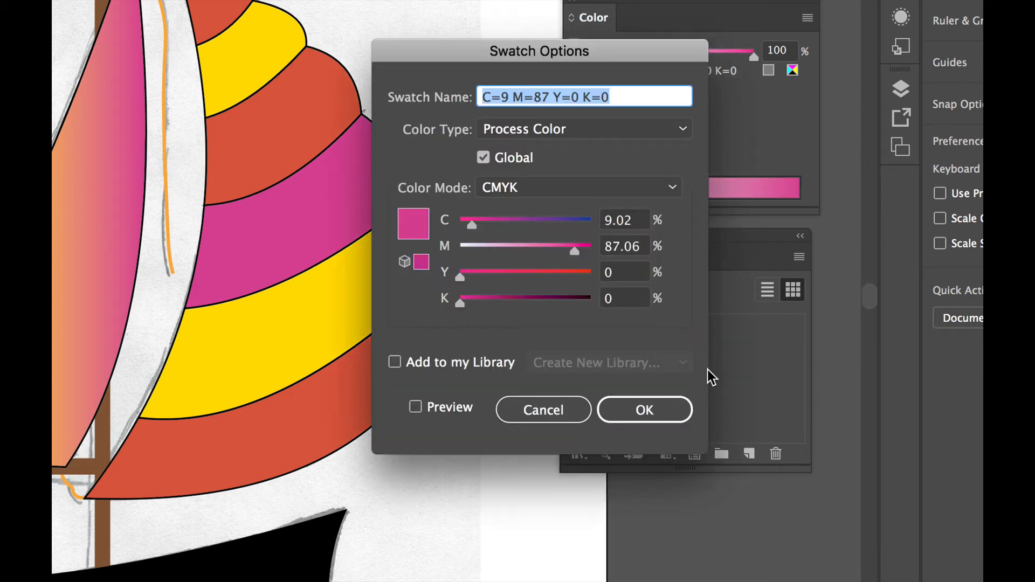
double_click(615, 224)
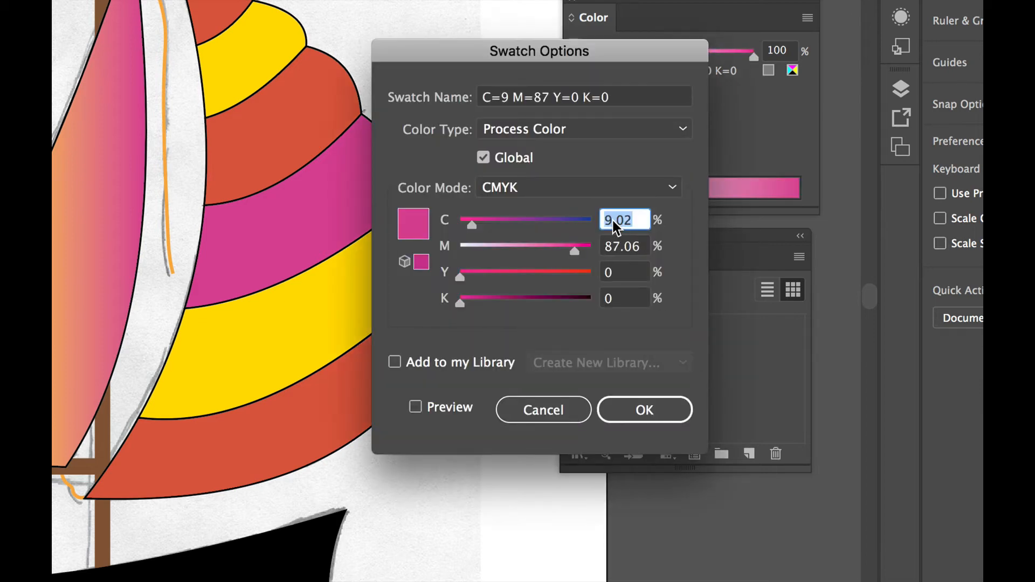
text(0)
key(Tab)
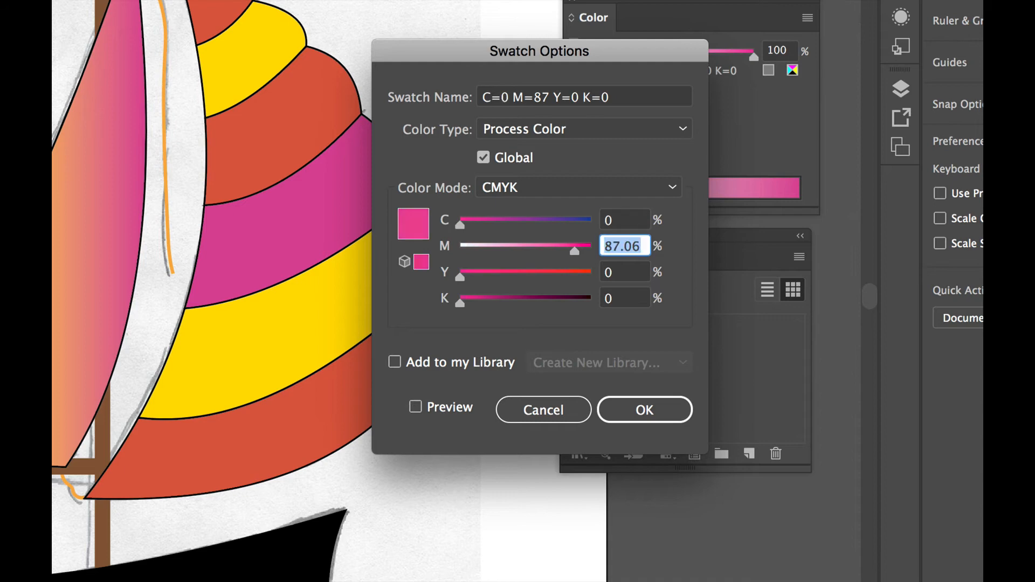
text(60)
key(Tab)
text(100)
key(Tab)
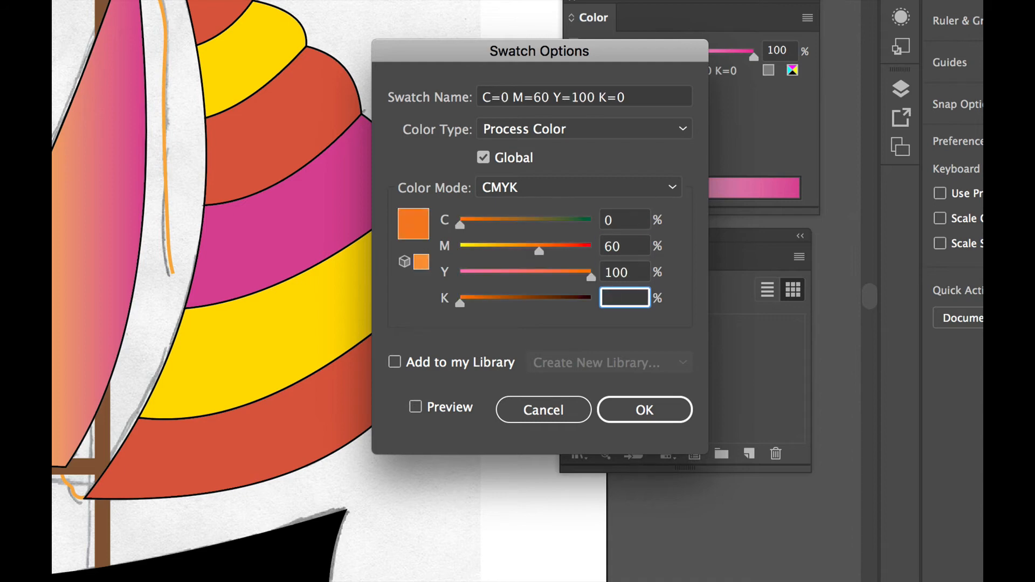
text(0)
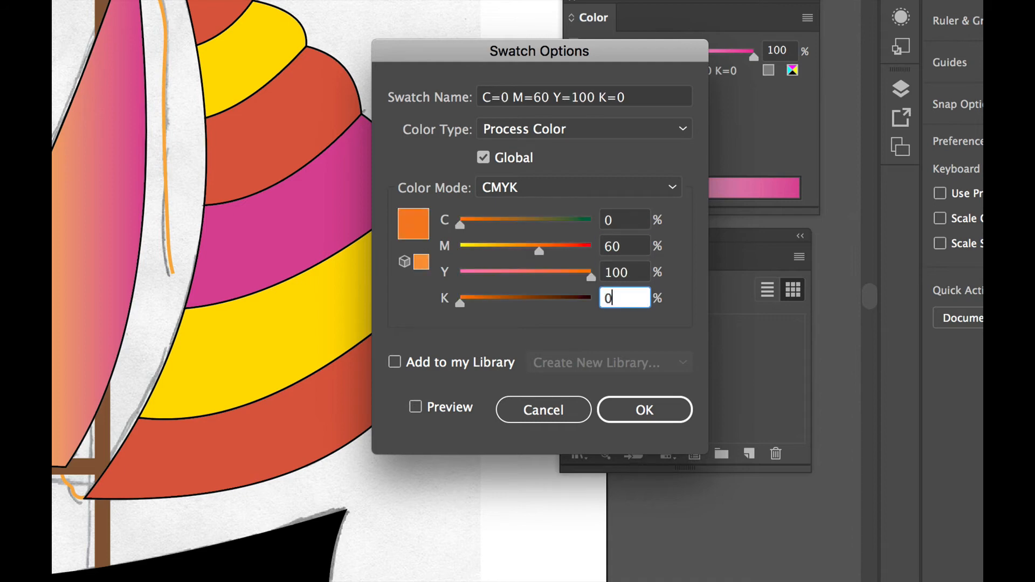
click(647, 413)
click(646, 411)
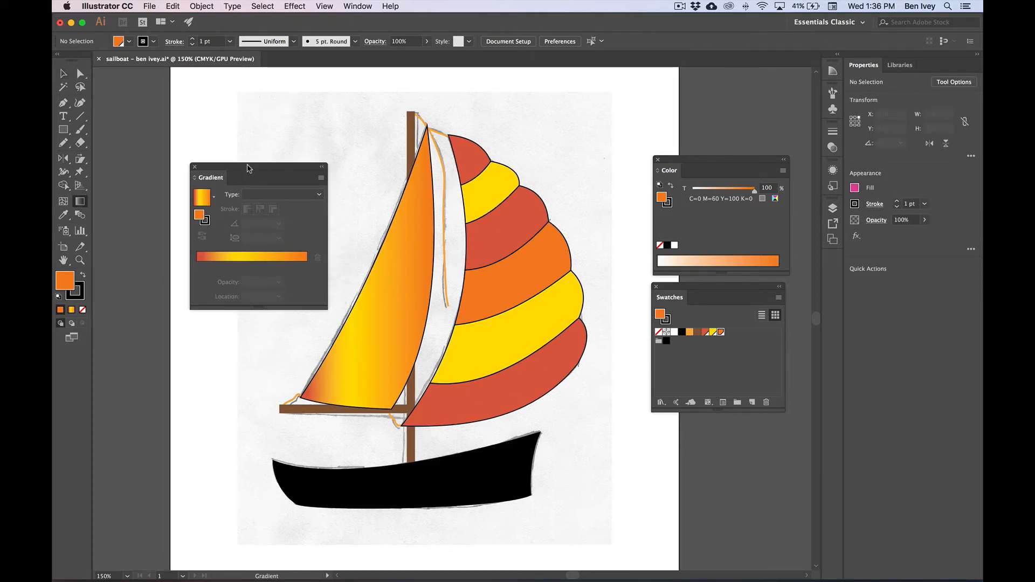
Use the Gradient tool on the front sail, moving the gradient settings clear of it, and shift the orange end stop slightly inward
key(v)
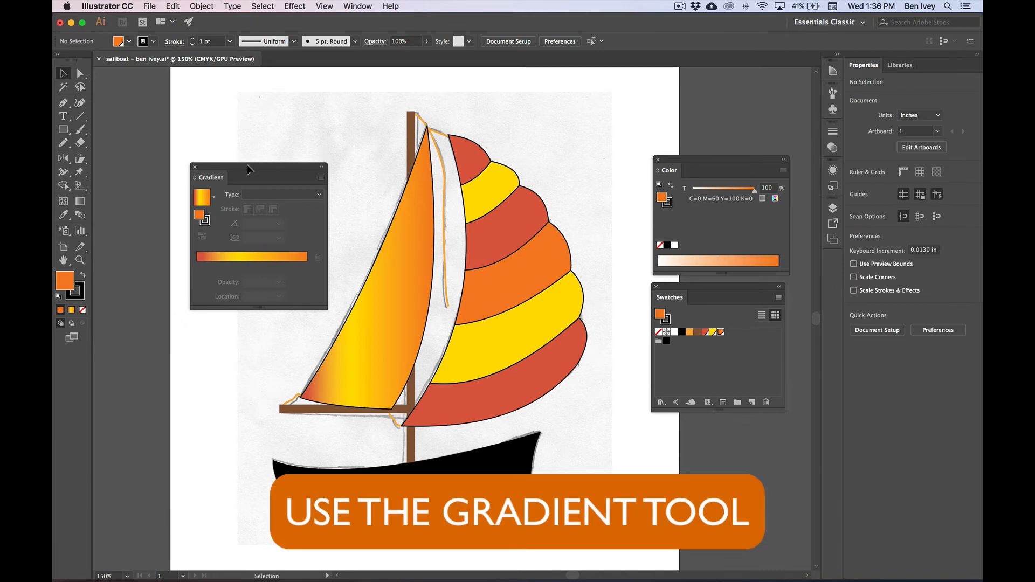
click(412, 264)
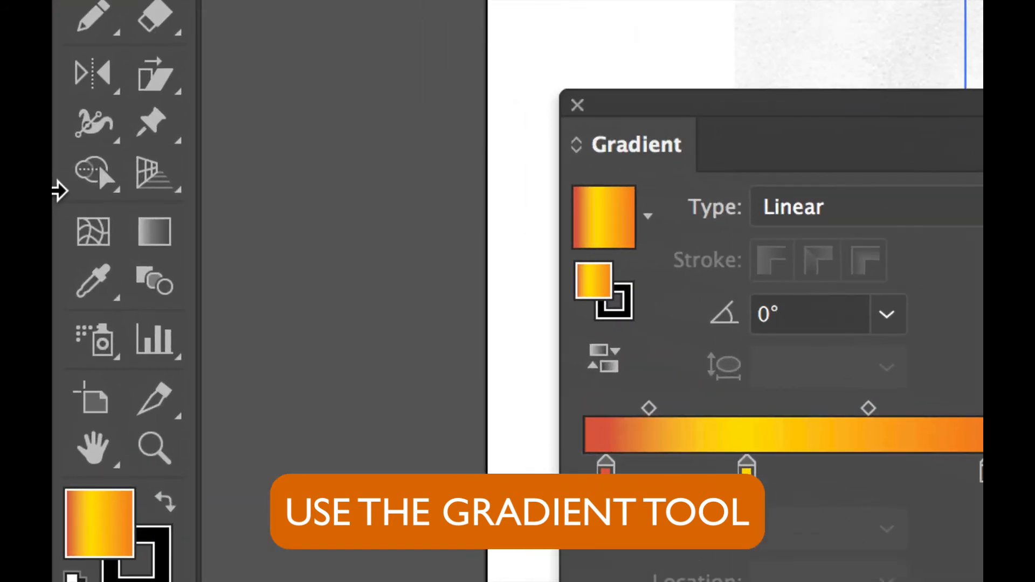
click(74, 200)
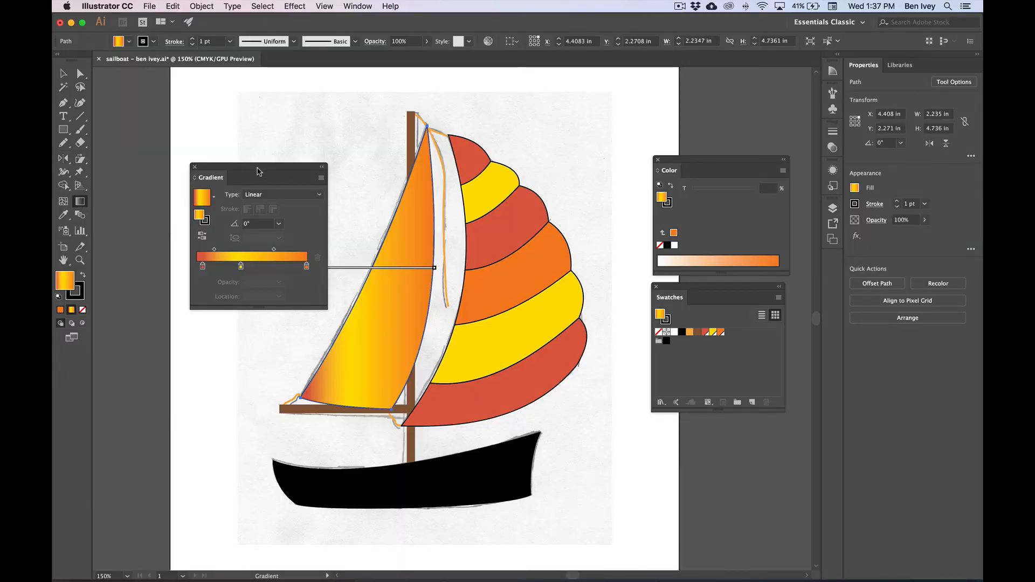
drag(261, 169, 203, 213)
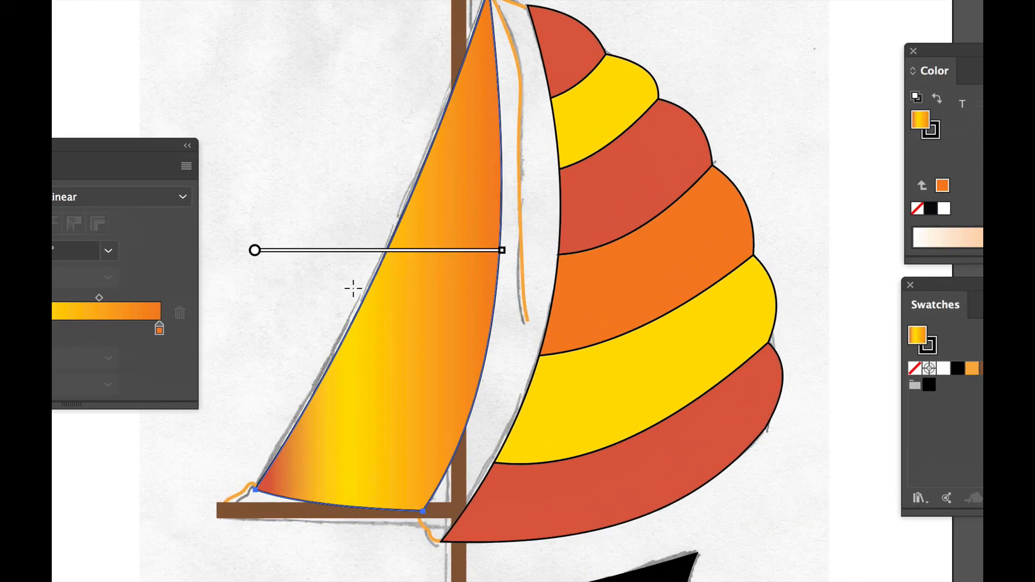
mouse_move(333, 252)
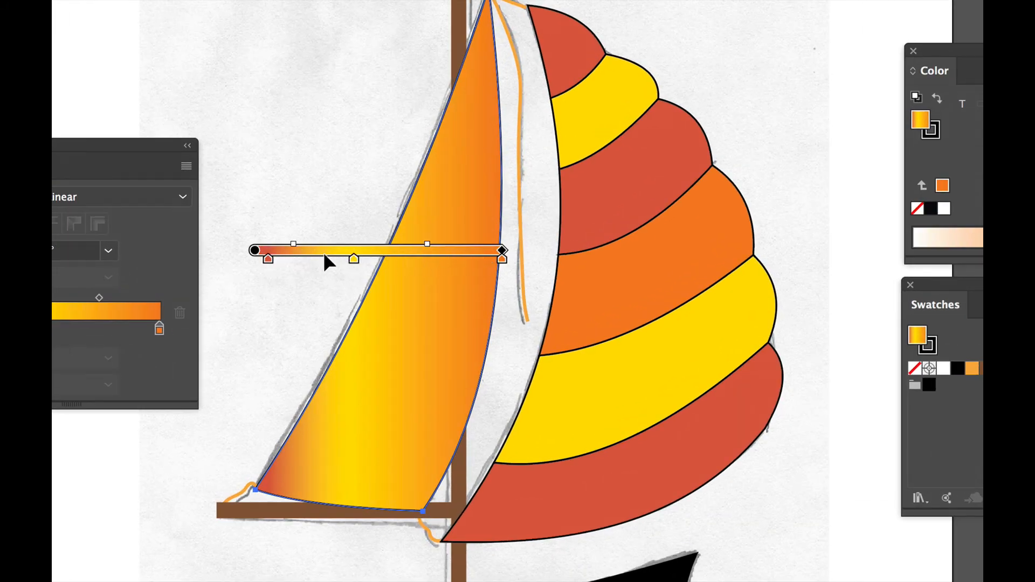
mouse_move(502, 262)
mouse_down()
mouse_move(455, 263)
mouse_move(488, 261)
mouse_up()
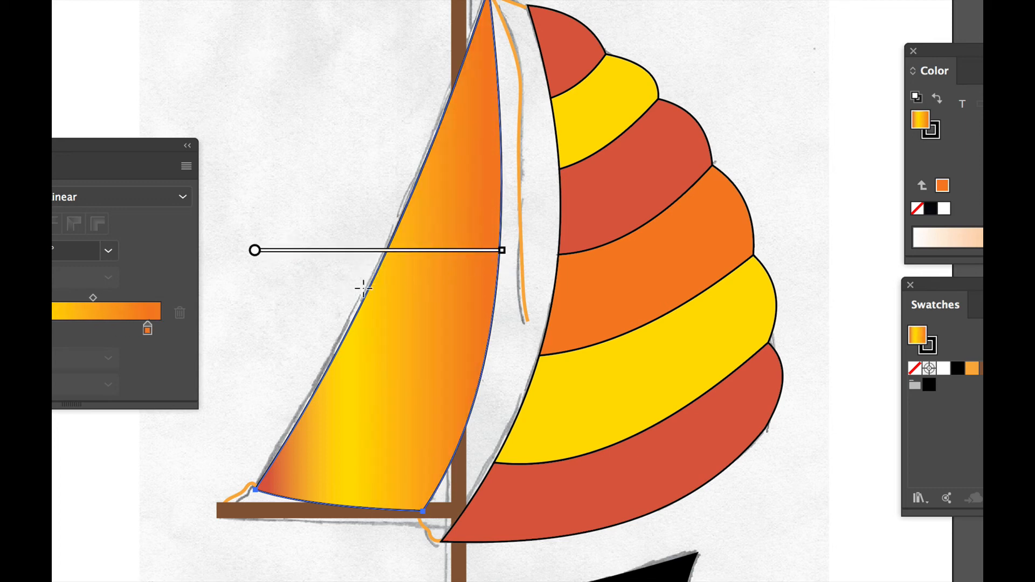
Redraw the front sail's gradient direction, ending with a slanted line from its right edge to its left edge at about 165.7°
mouse_move(307, 432)
mouse_down()
mouse_move(330, 427)
mouse_move(402, 308)
mouse_move(458, 249)
mouse_up()
drag(471, 198, 357, 282)
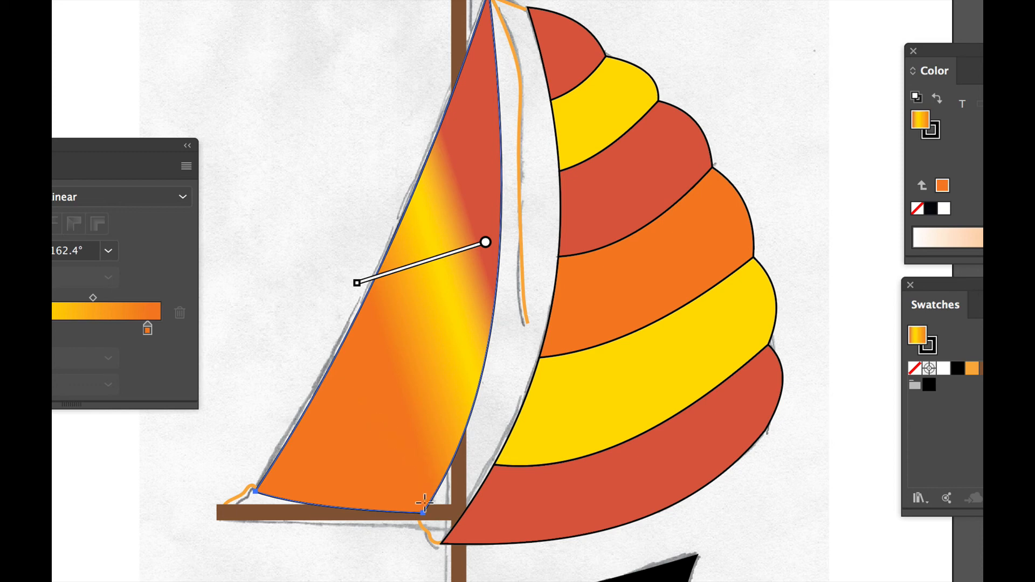
mouse_move(415, 501)
mouse_down()
mouse_move(272, 477)
mouse_move(264, 491)
mouse_move(290, 468)
mouse_up()
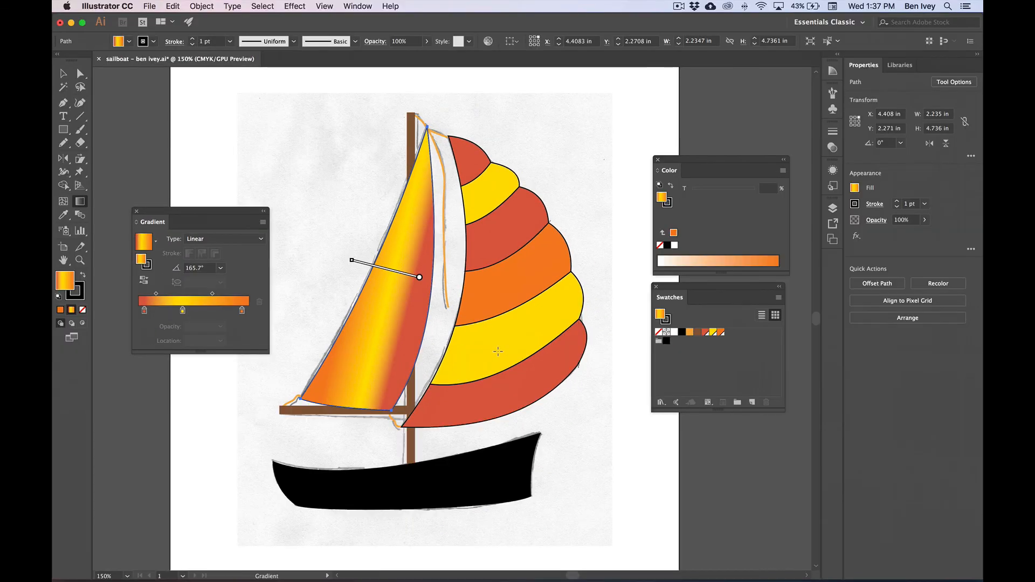
Save the document with the recolored stripes and the redirected sail gradient
click(149, 6)
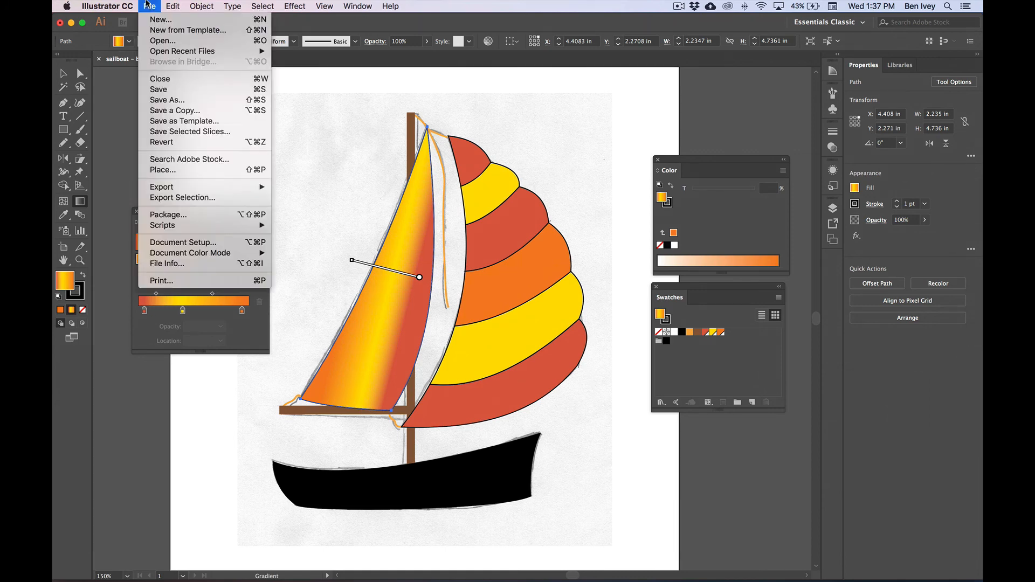
click(163, 91)
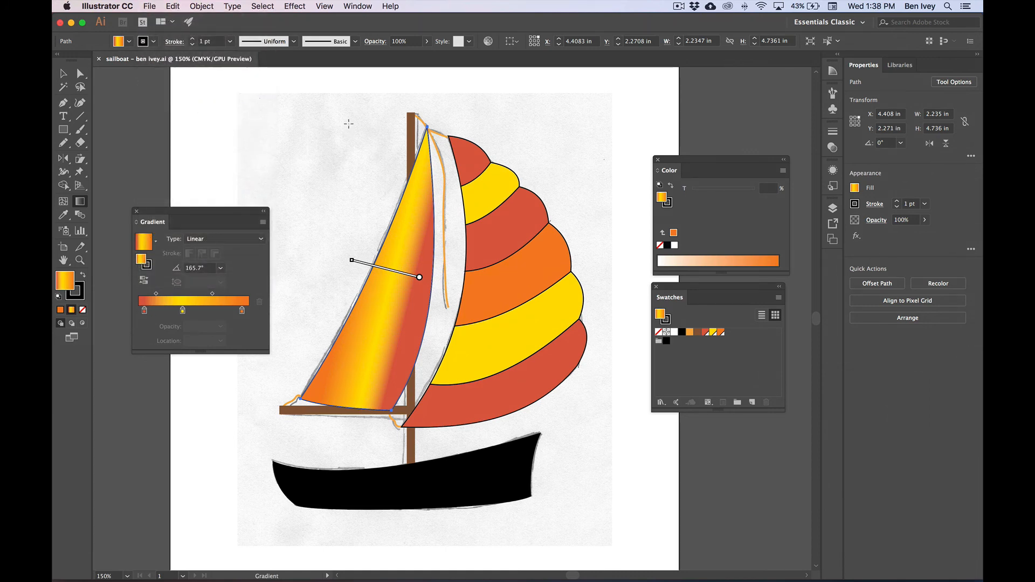